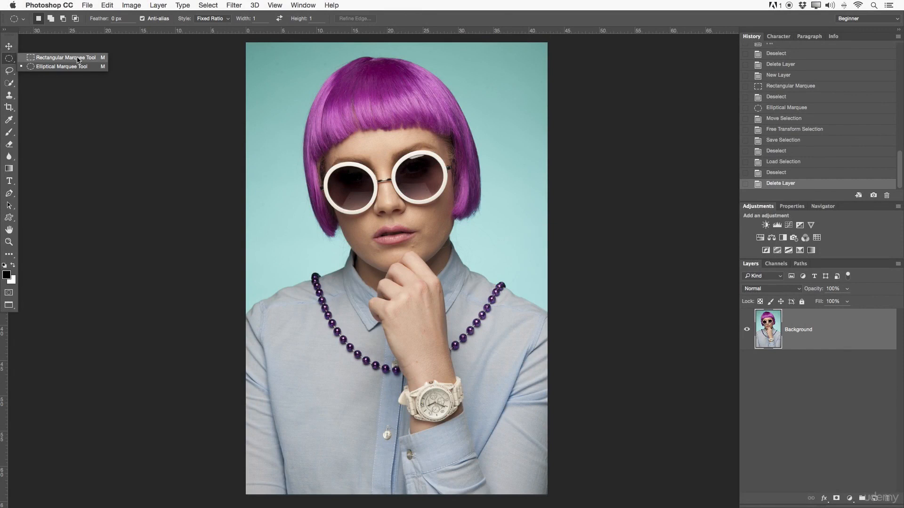
Open the toolbar customization to review the extra marquee tools, and close it.
click(100, 4)
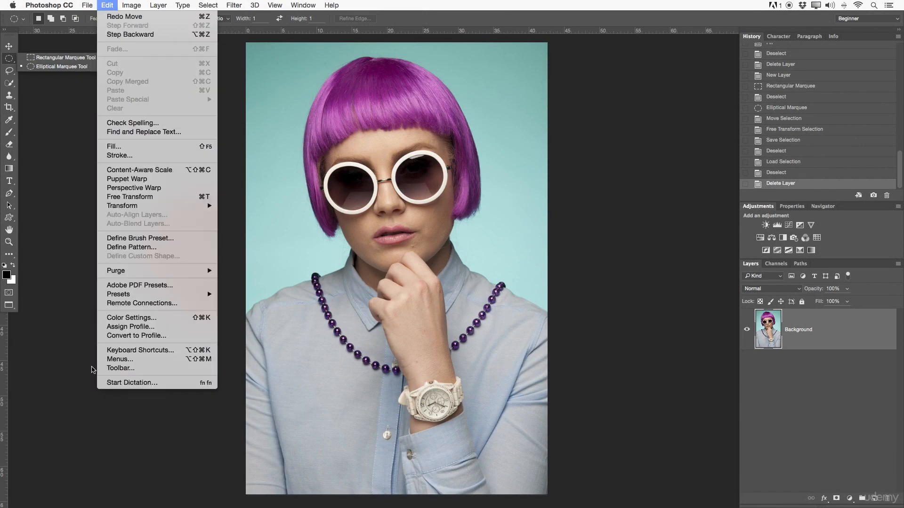
click(119, 370)
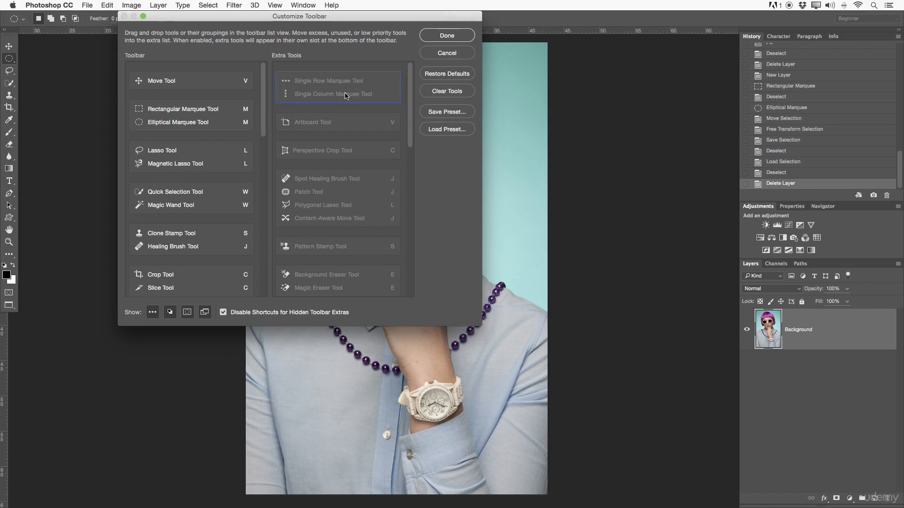
click(462, 36)
Add a new layer and draw a large rectangular marquee selection around the woman's face and upper chest.
click(9, 59)
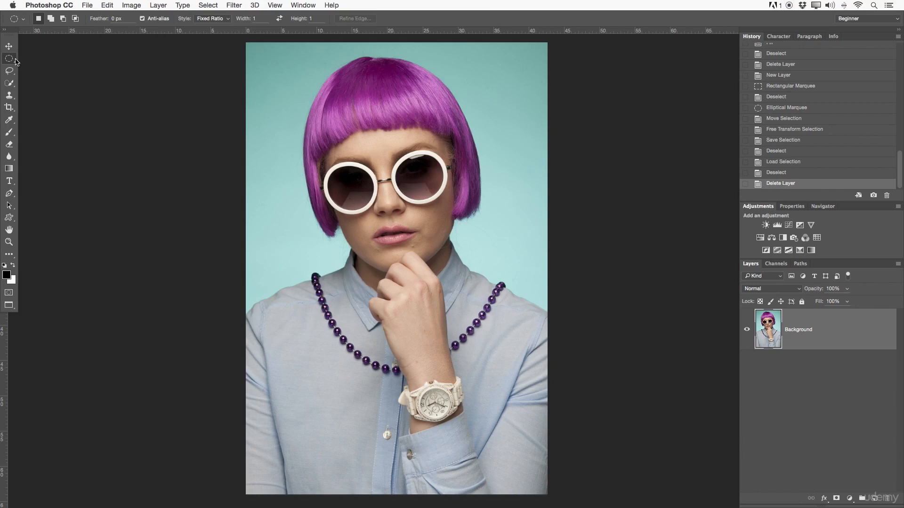
click(48, 60)
click(876, 498)
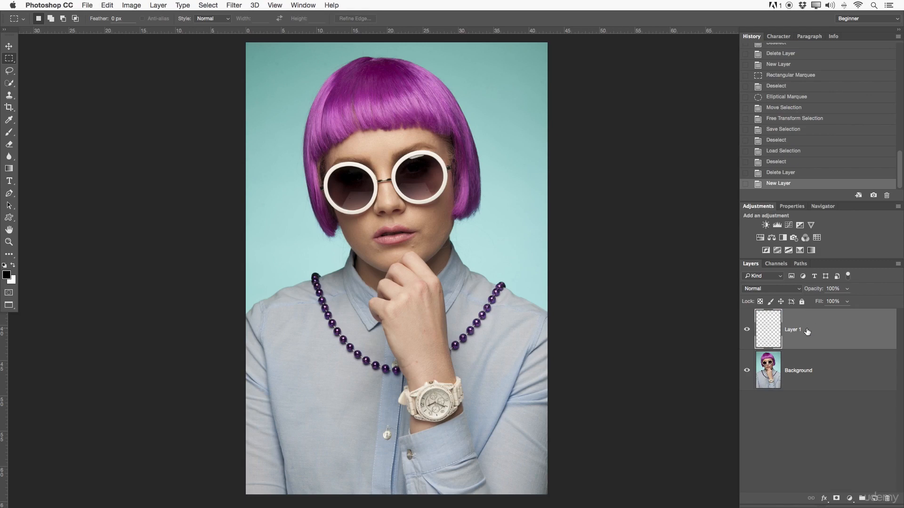
drag(269, 93, 521, 376)
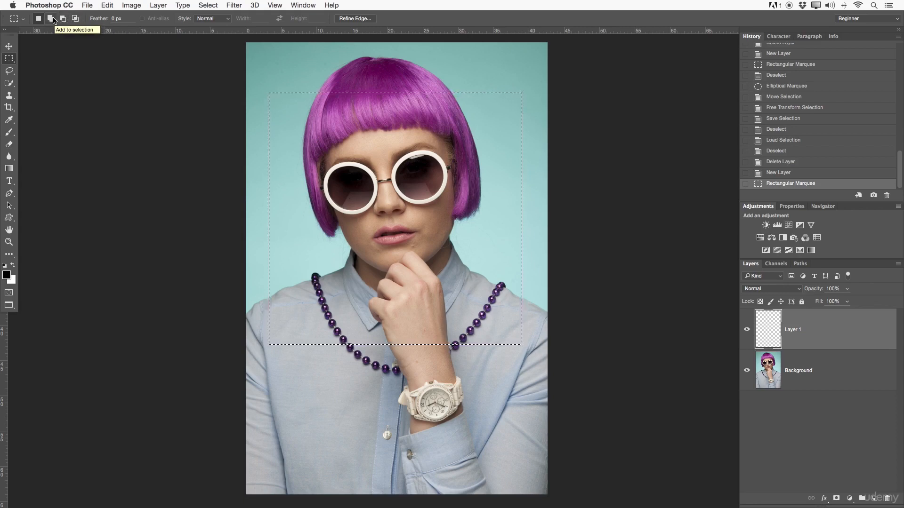
Subtract rectangles from the selection at its lower-left corner and around each of the two sunglass lenses.
click(62, 20)
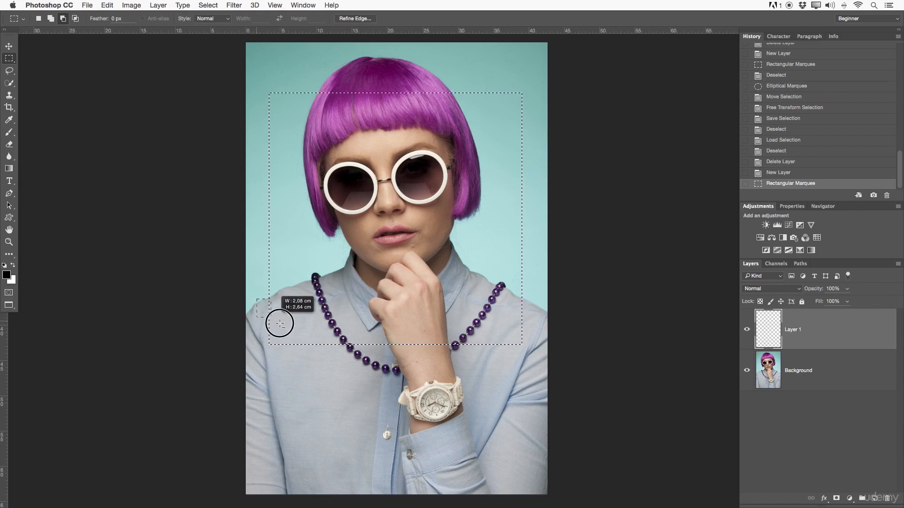
drag(280, 324, 399, 385)
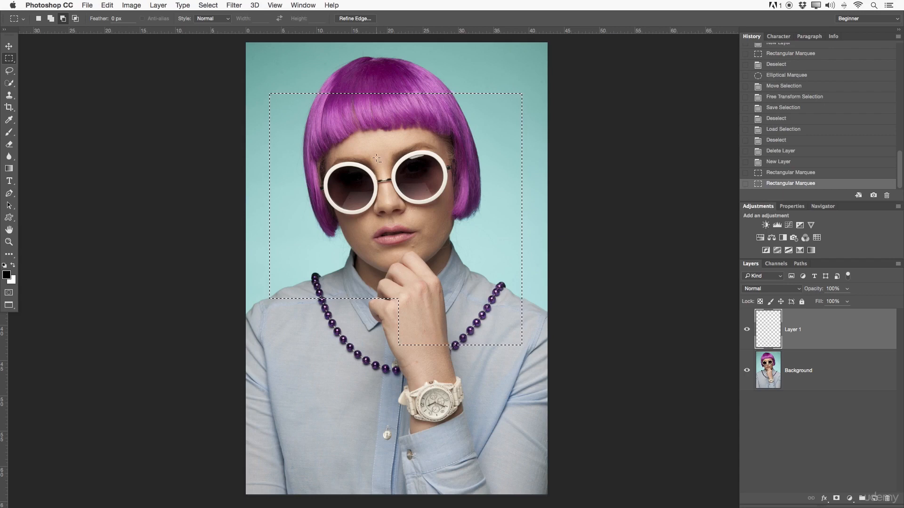
drag(320, 153, 387, 224)
drag(392, 147, 461, 218)
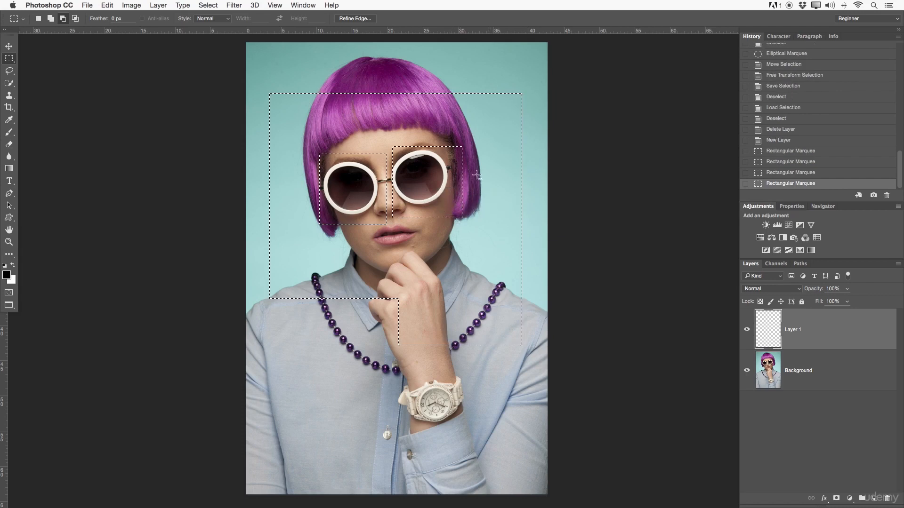
Try intersecting the selection with a rectangle covering its upper-left part, and undo the intersection.
click(75, 19)
drag(266, 80, 436, 314)
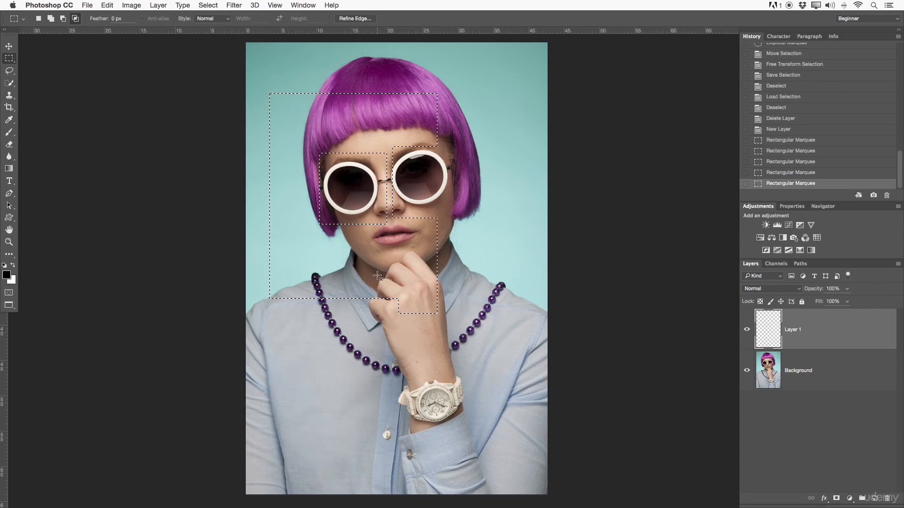
key(super+z)
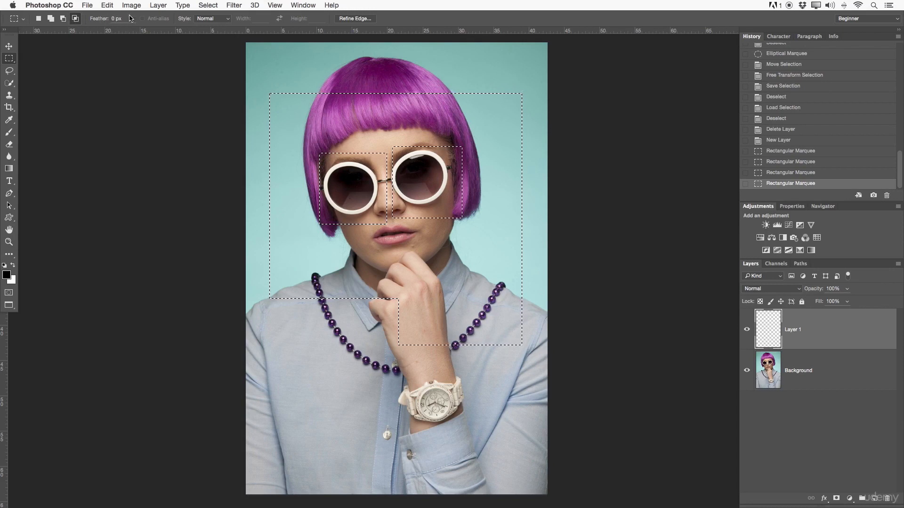
Try the Fixed Ratio style for the rectangular marquee, and return the style to Normal.
click(107, 19)
scroll(271, 96, up, 1)
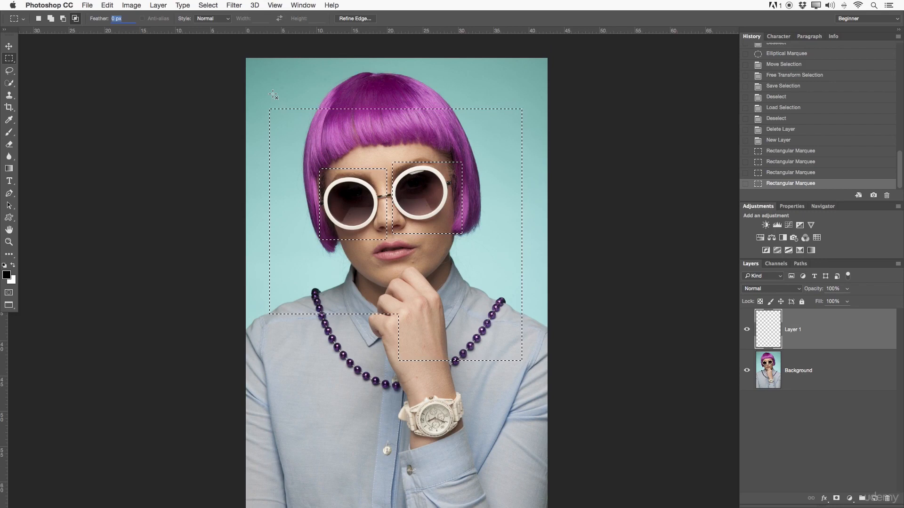
click(212, 18)
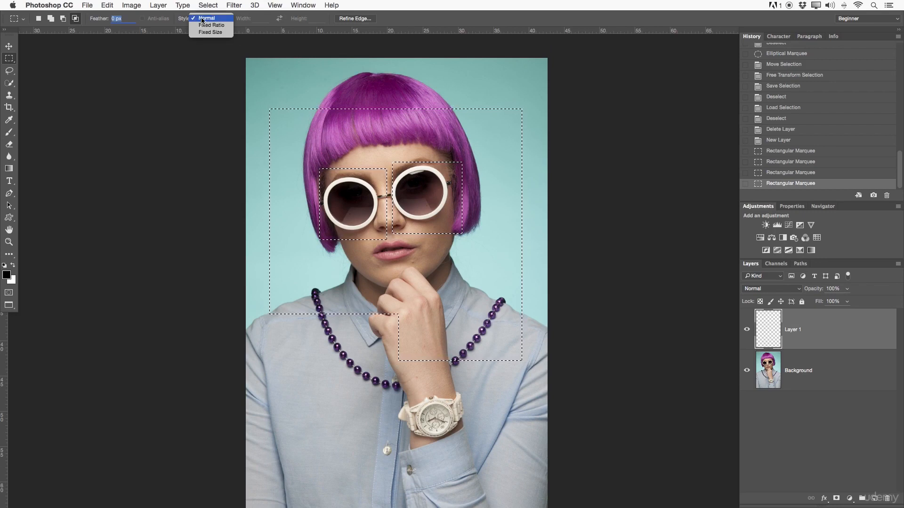
click(203, 19)
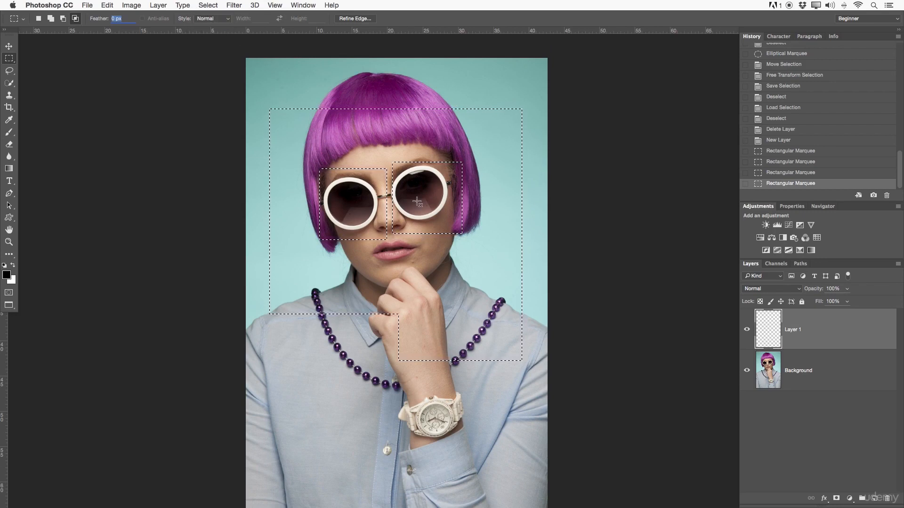
click(228, 19)
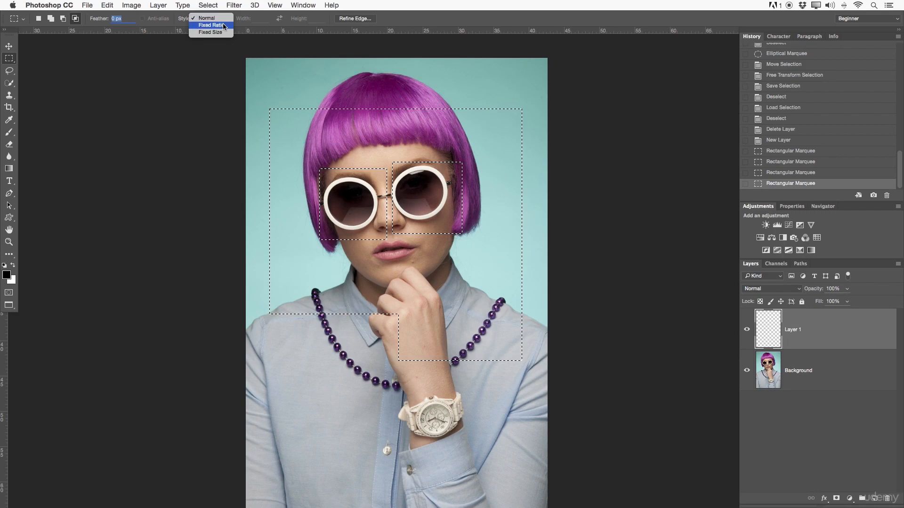
click(219, 25)
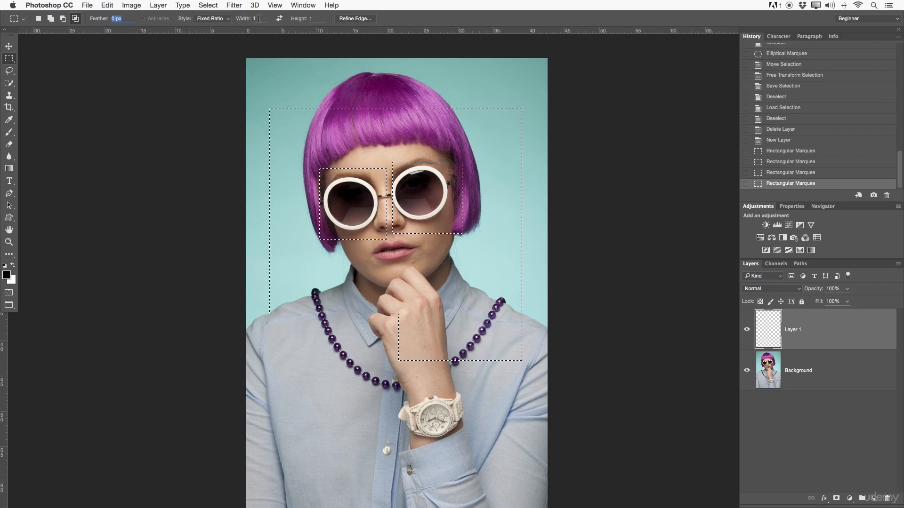
click(303, 18)
click(220, 18)
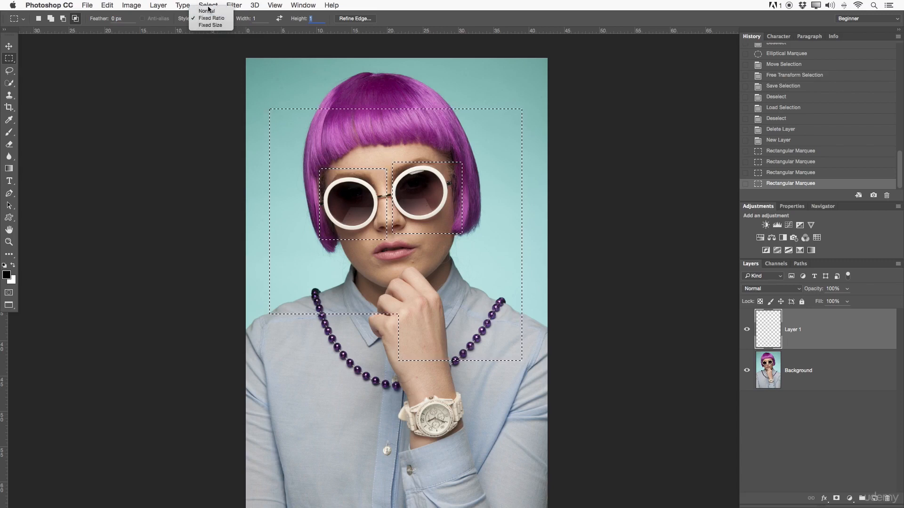
click(207, 11)
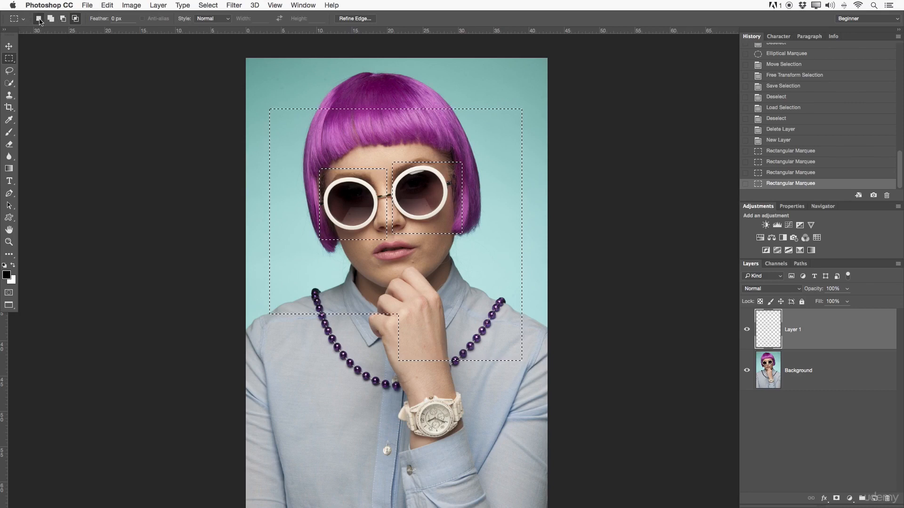
Start a Fill of the selection on the new layer, with Color as its contents.
right_click(415, 138)
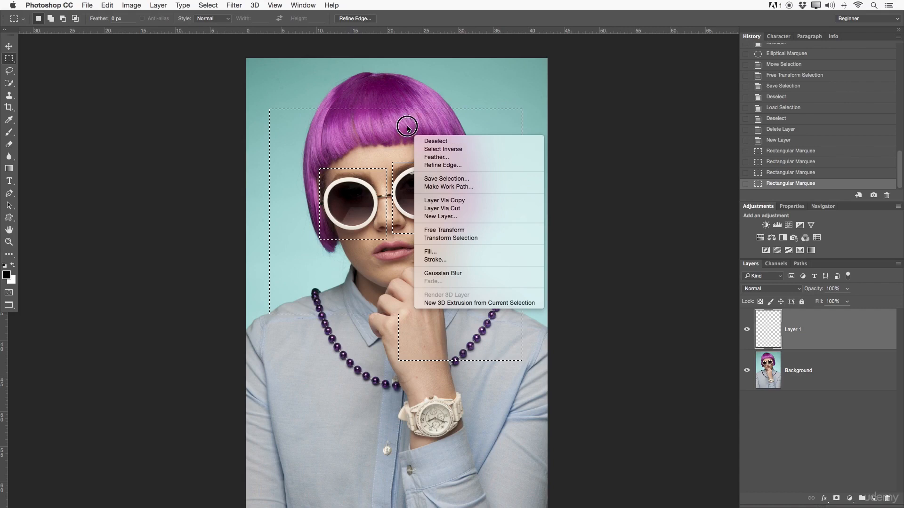
click(403, 138)
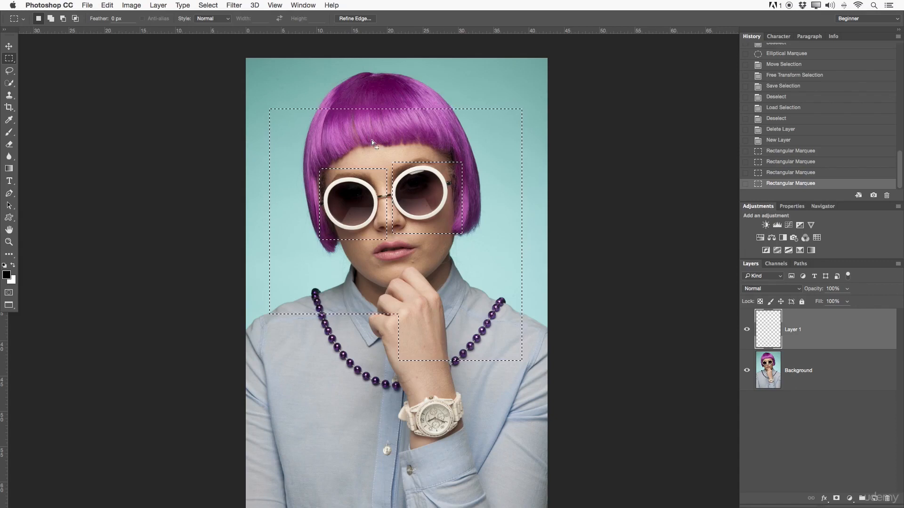
right_click(394, 140)
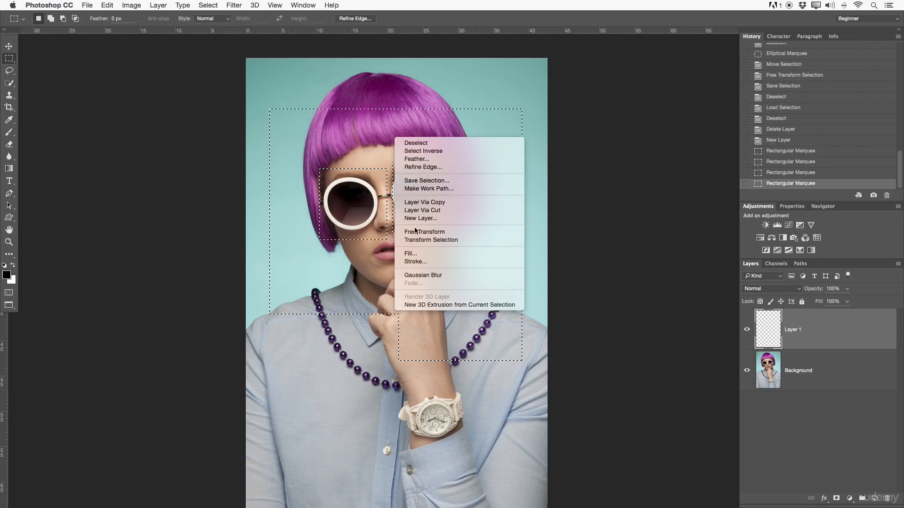
click(410, 254)
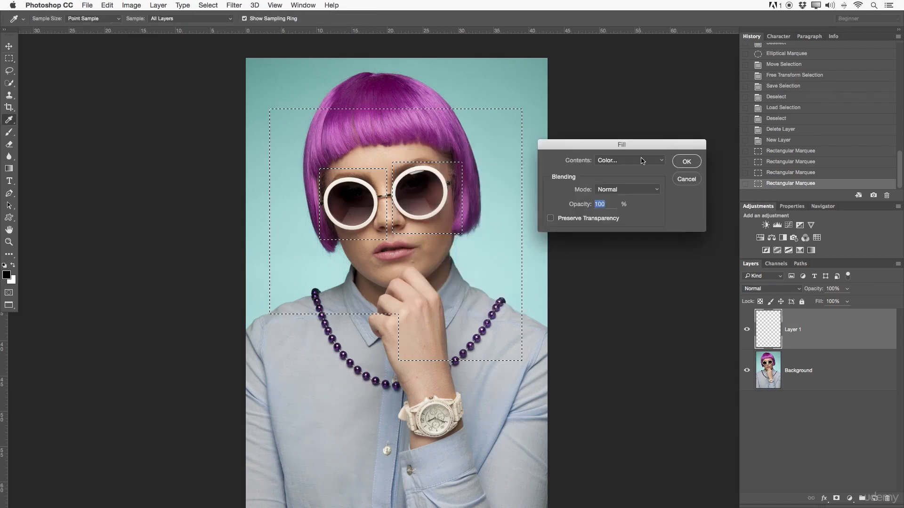
scroll(644, 156, up, 1)
scroll(644, 156, down, 2)
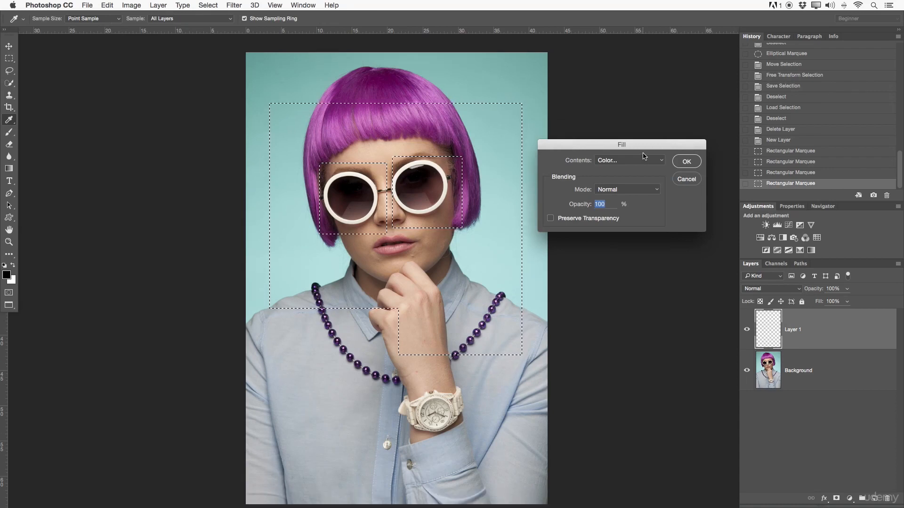
click(601, 162)
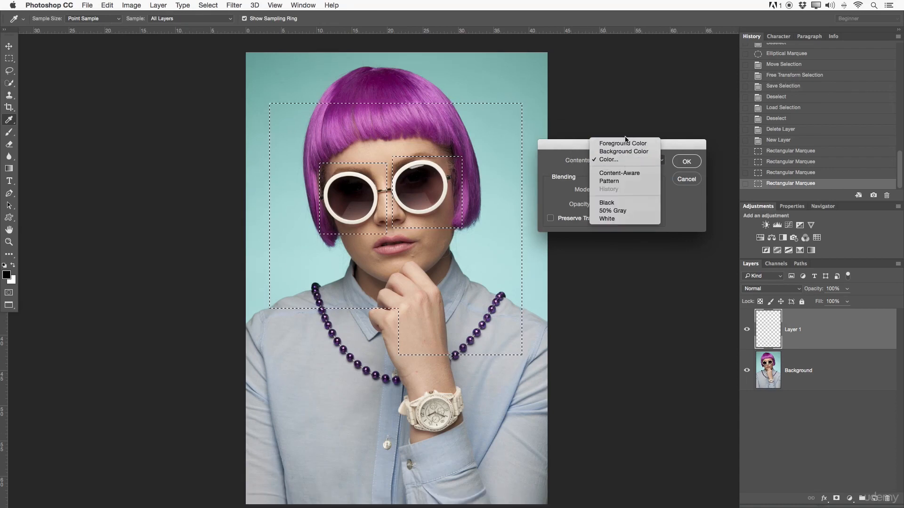
click(623, 163)
Fill the selection with a slightly darkened red in Normal mode at 100% opacity, and deselect it.
drag(642, 242, 641, 235)
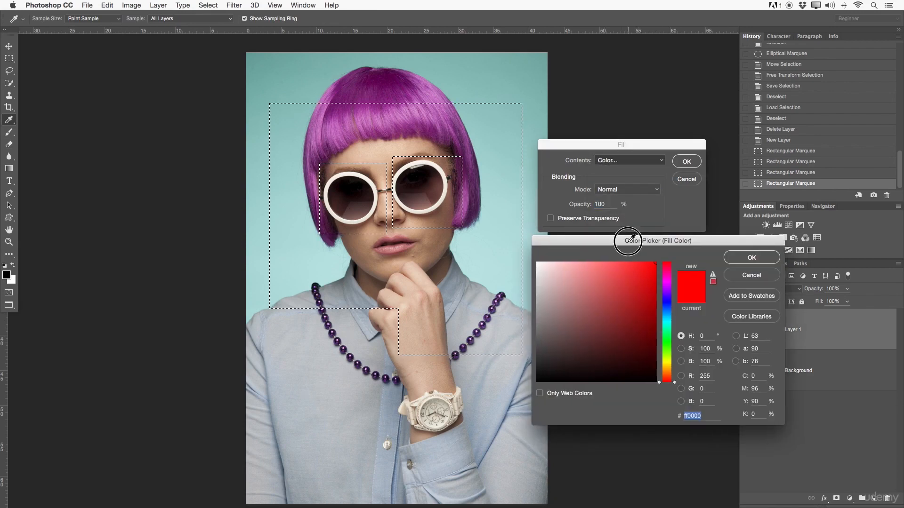
click(646, 273)
drag(646, 274, 654, 283)
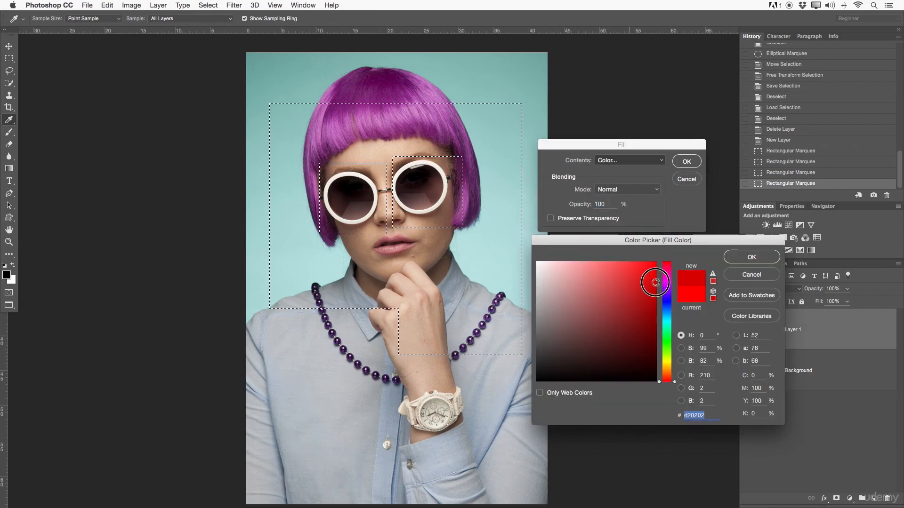
click(735, 259)
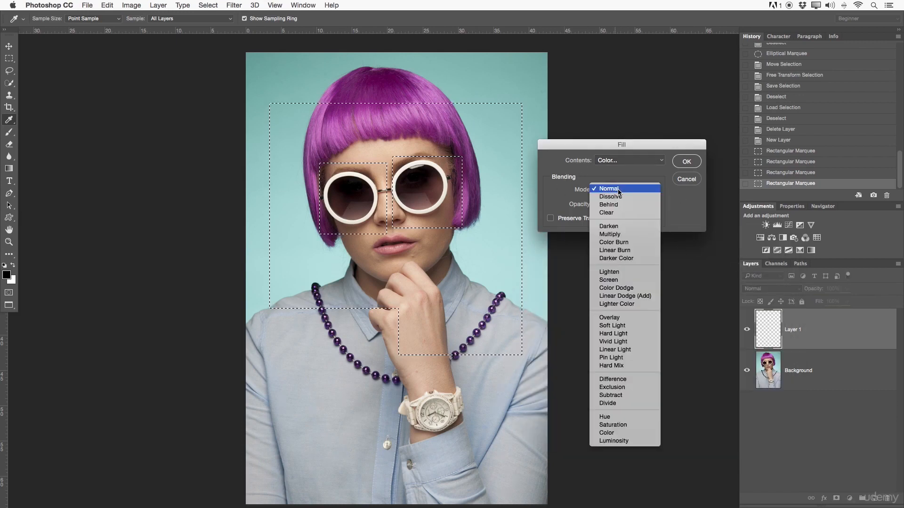
click(619, 190)
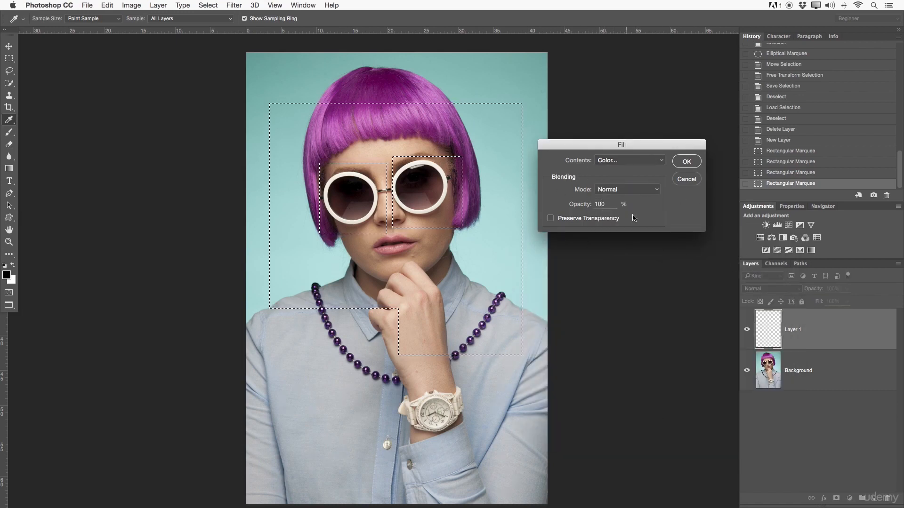
click(686, 162)
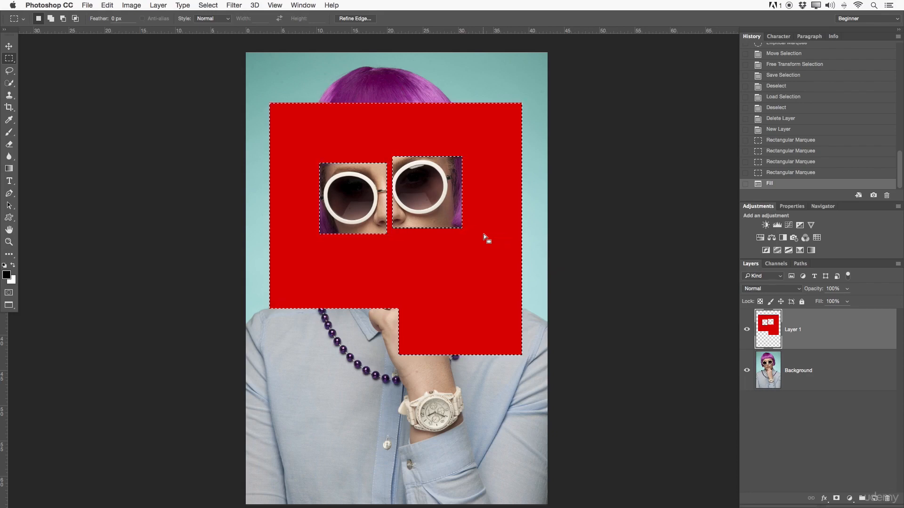
right_click(412, 255)
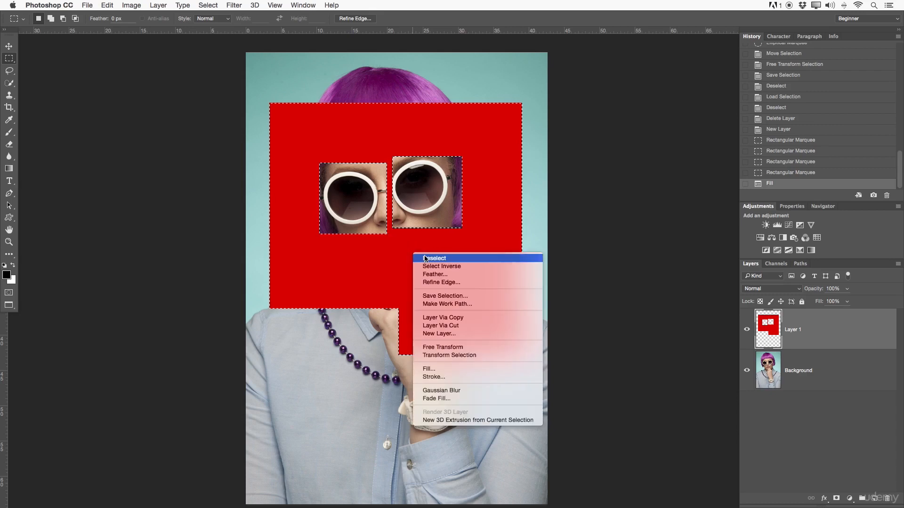
click(424, 258)
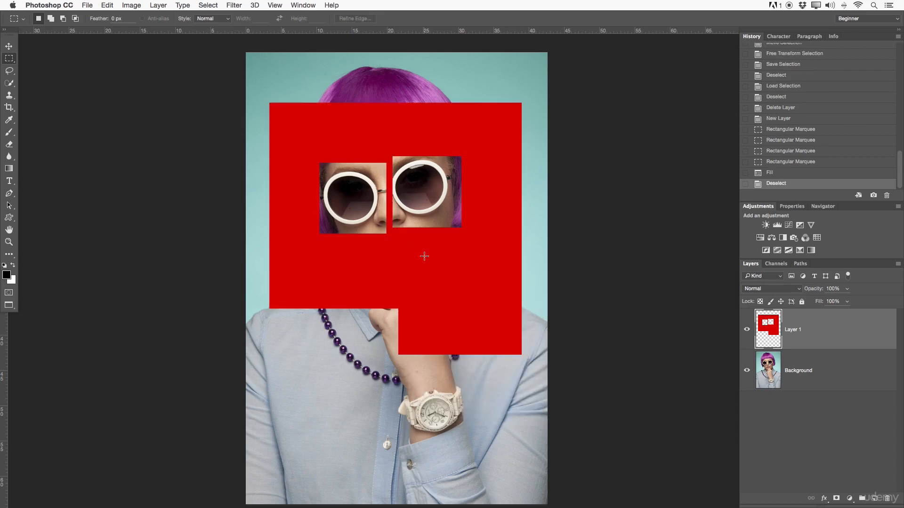
Examine the edges of the red shape around the sunglasses cutouts up close.
key(z)
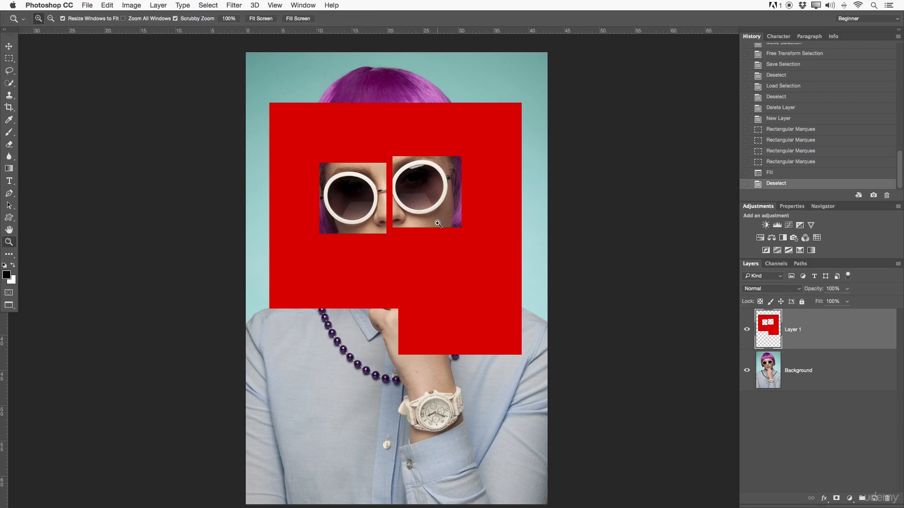
drag(386, 219, 460, 187)
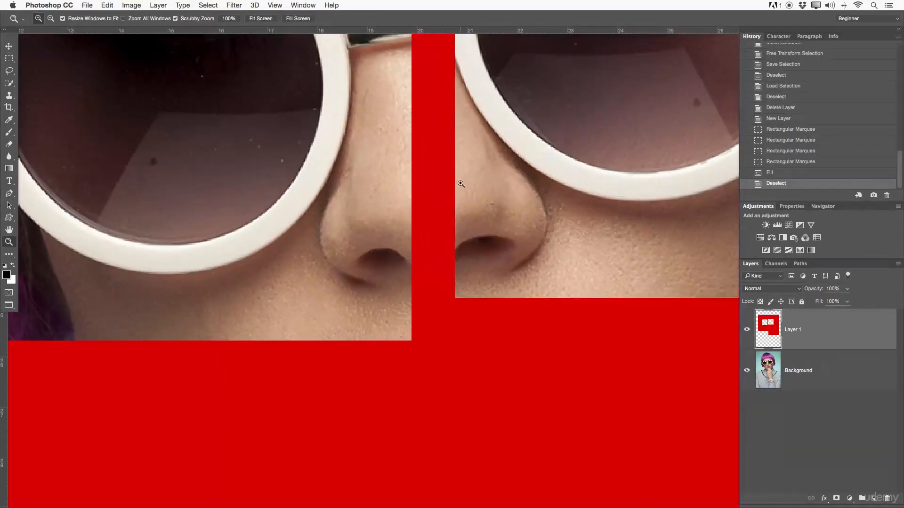
drag(526, 200, 472, 354)
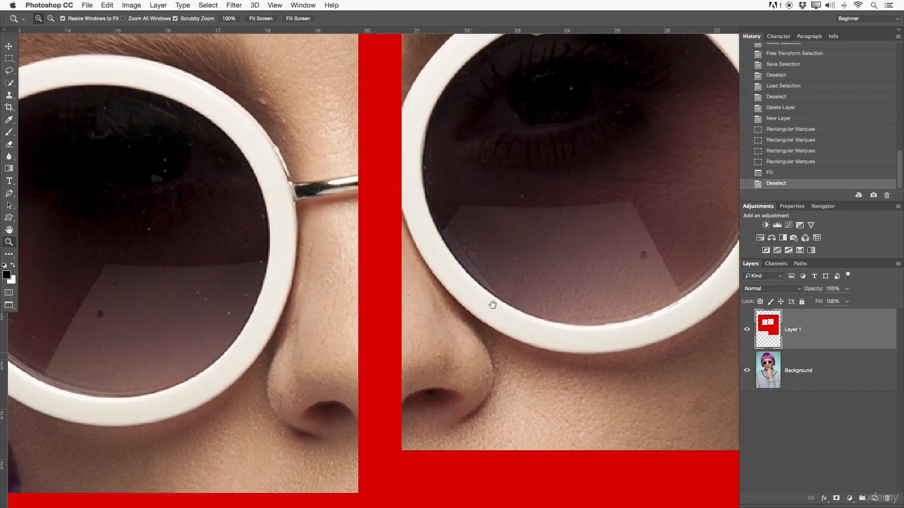
drag(538, 228, 479, 363)
drag(460, 186, 476, 332)
drag(497, 241, 431, 239)
drag(497, 300, 430, 227)
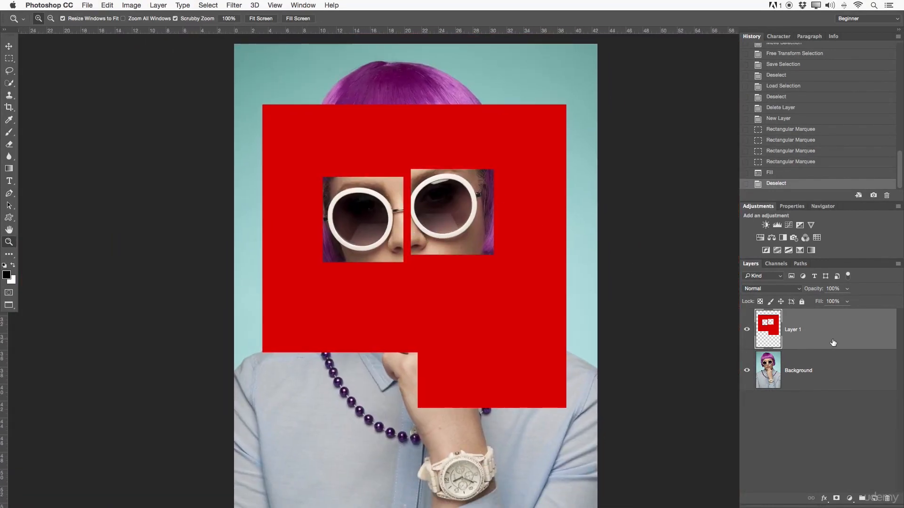
Delete the red-filled layer and add a new empty layer above the background.
key(Delete)
click(875, 499)
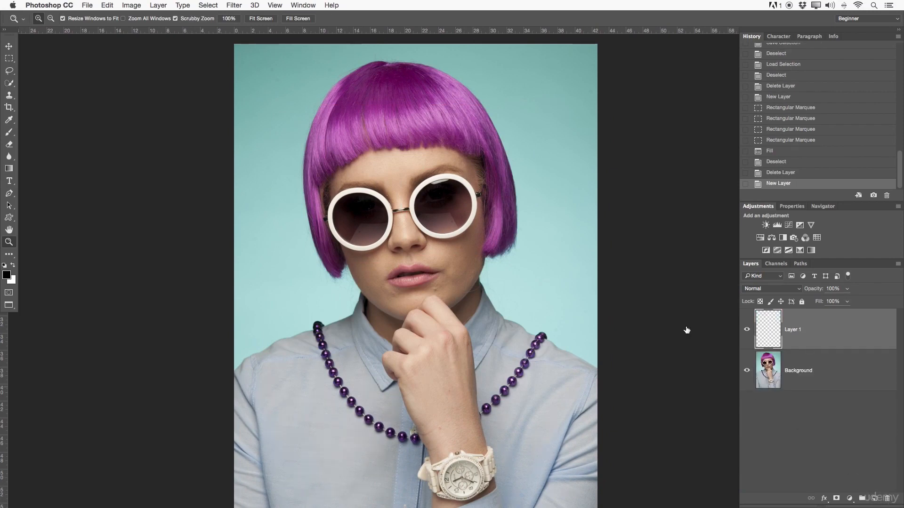
Draw a rectangular marquee selection around the woman's face without feathering, and deselect it.
click(10, 58)
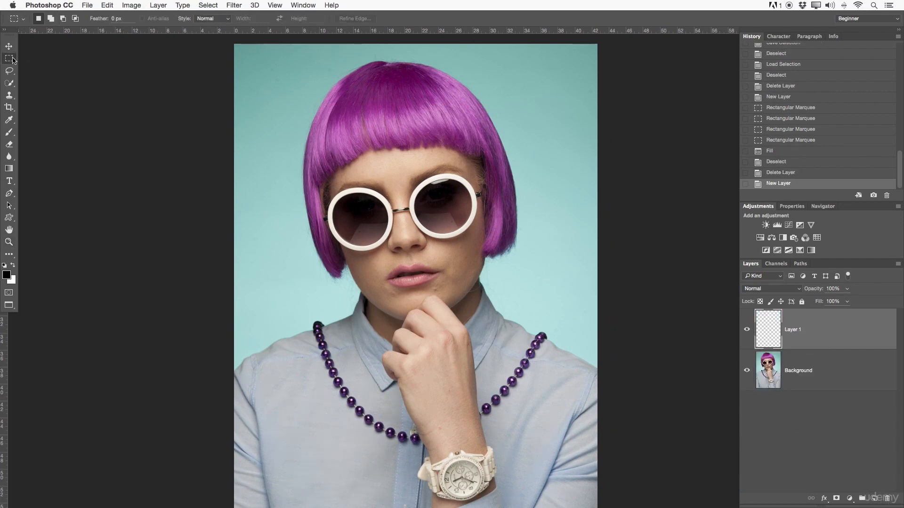
click(10, 58)
click(55, 57)
drag(305, 107, 522, 330)
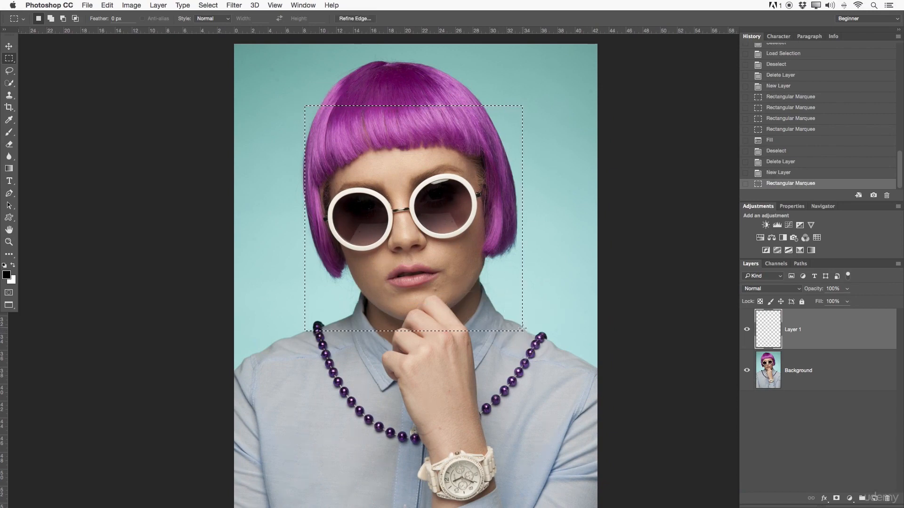
click(523, 327)
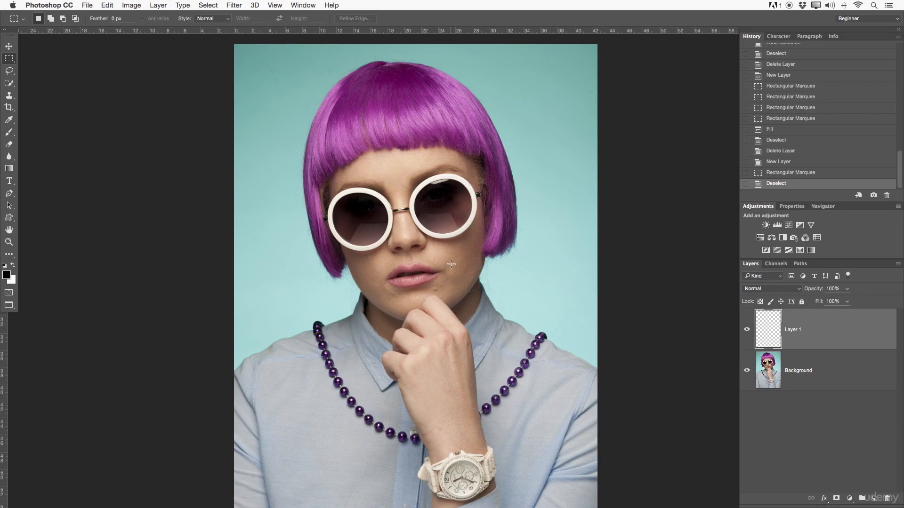
Draw a rectangular selection over the face with a 50 px feather and fill it with red.
click(114, 18)
drag(292, 112, 533, 352)
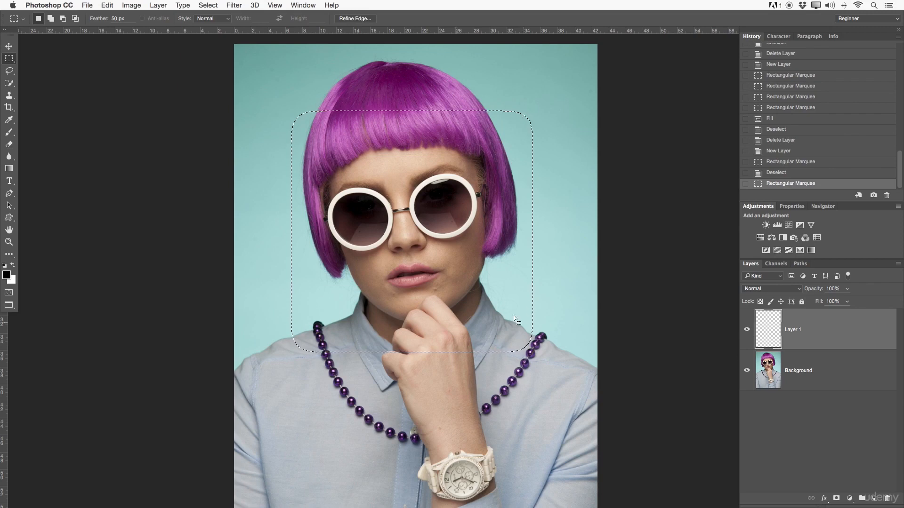
right_click(416, 191)
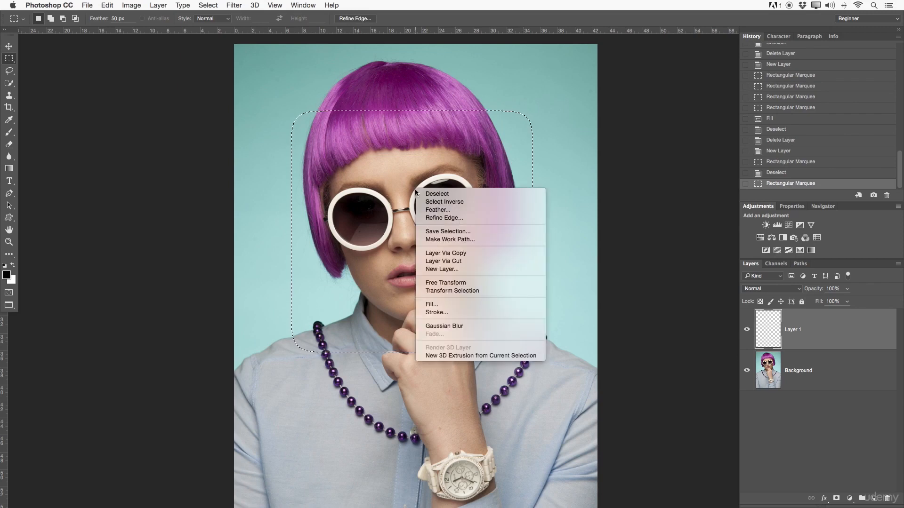
click(438, 304)
click(678, 161)
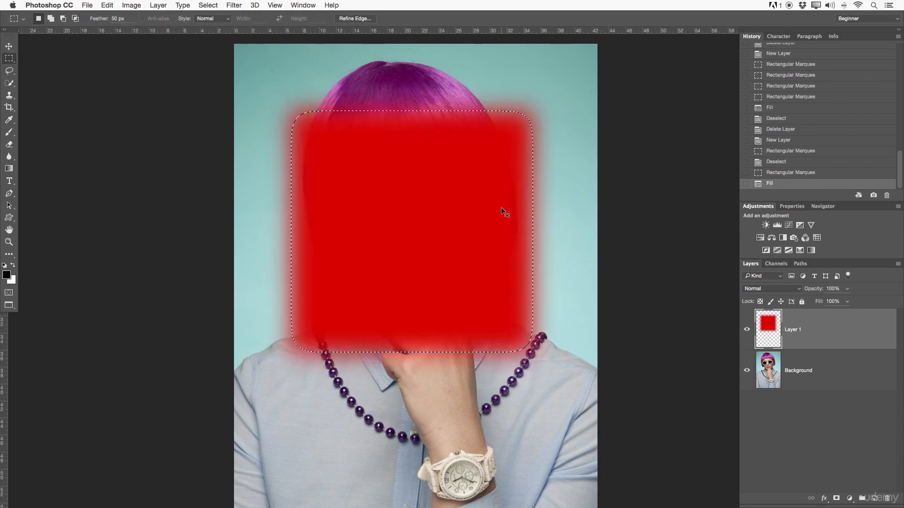
Deselect the red-filled area and examine its soft feathered edges up close.
right_click(472, 188)
click(475, 194)
key(z)
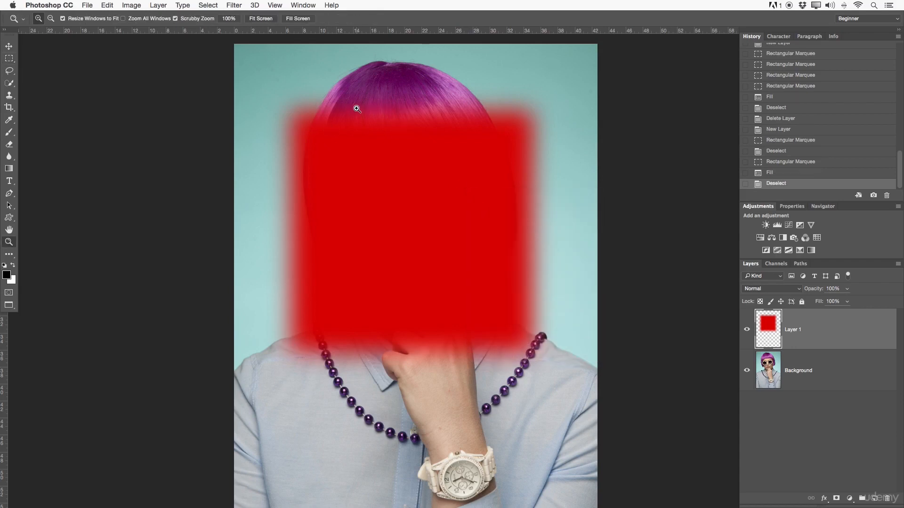
drag(357, 100, 399, 111)
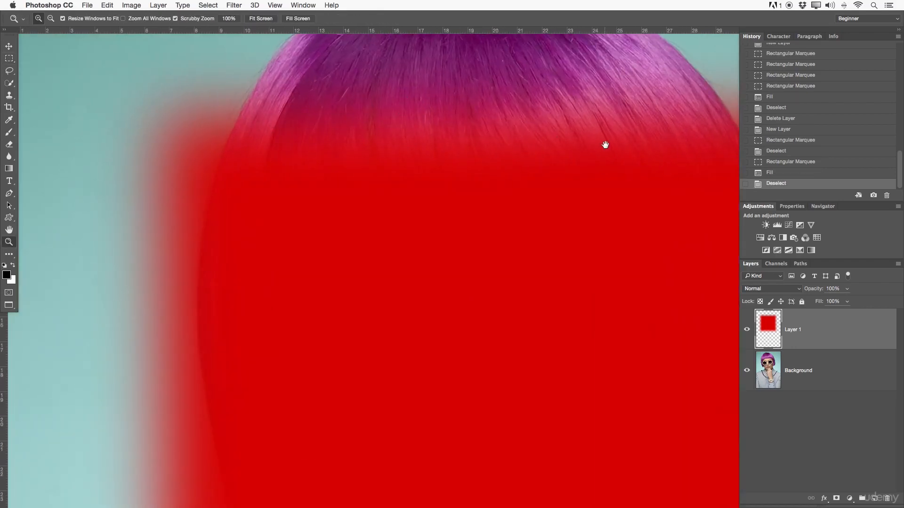
drag(603, 146, 369, 141)
drag(528, 291, 479, 259)
drag(474, 293, 480, 216)
drag(526, 199, 527, 174)
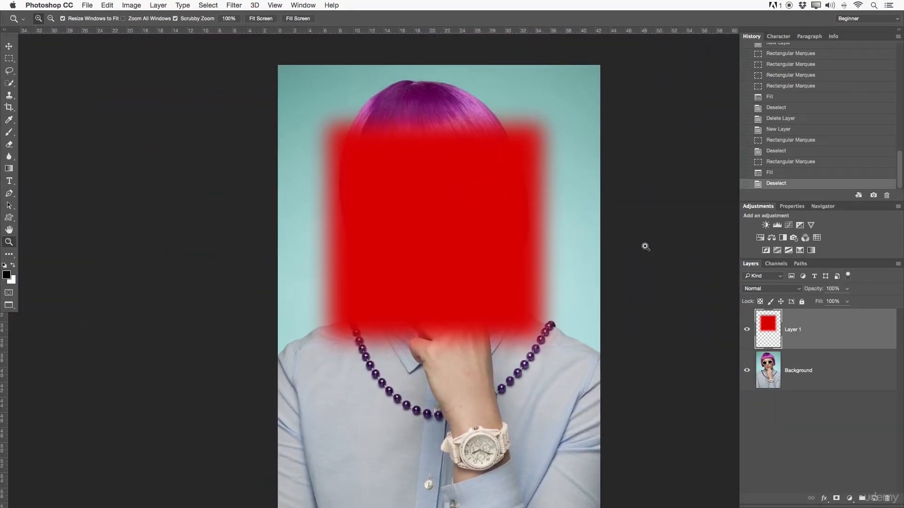
Delete the layer with the feathered red fill and create a new empty layer in its place.
key(Delete)
click(874, 498)
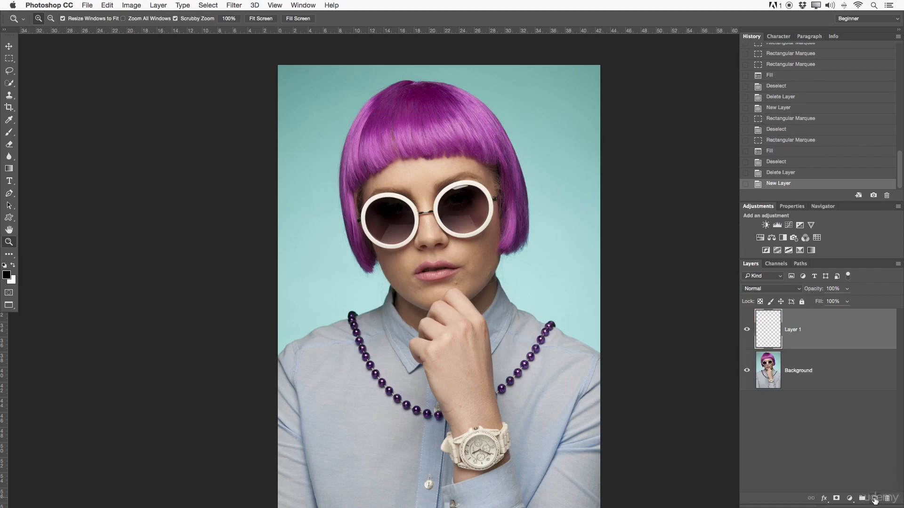
click(9, 61)
drag(9, 61, 33, 60)
drag(335, 126, 541, 333)
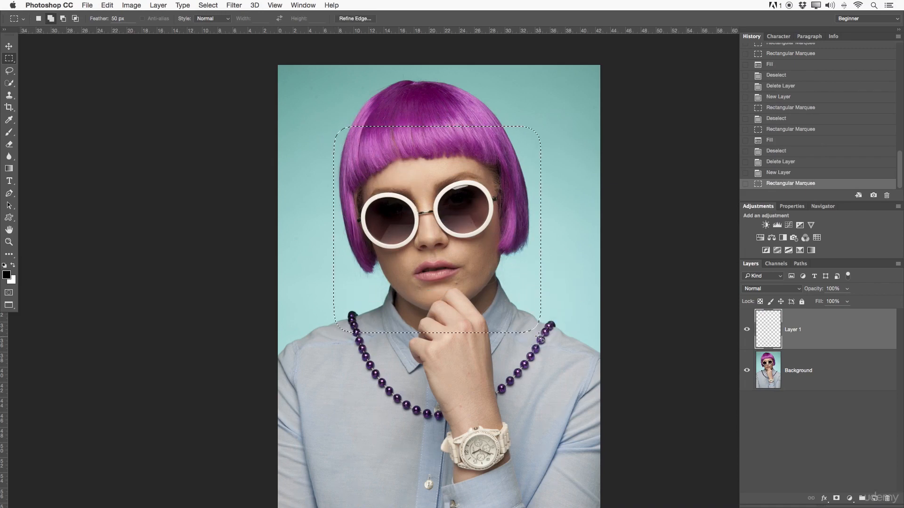
key(super+z)
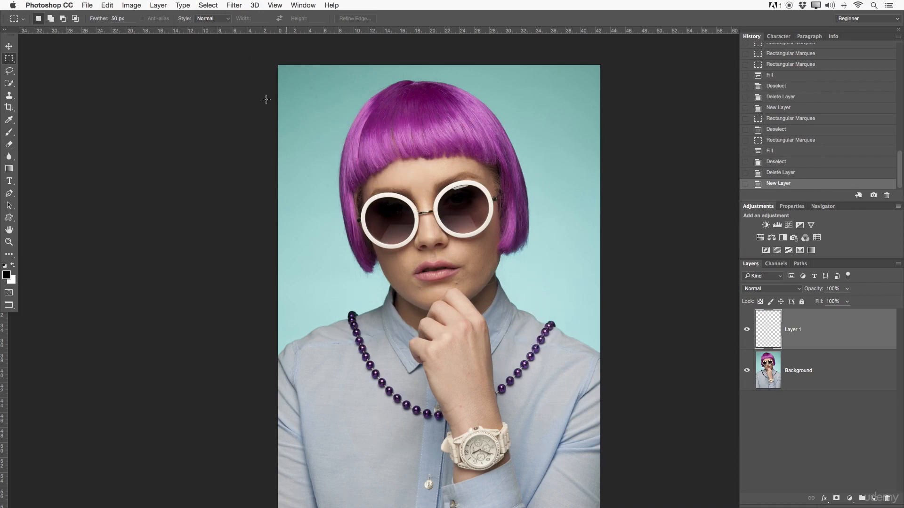
Set the marquee's feather to 0 px and draw a rectangular selection around the face.
click(111, 18)
key(Return)
drag(324, 108, 527, 321)
drag(487, 178, 445, 152)
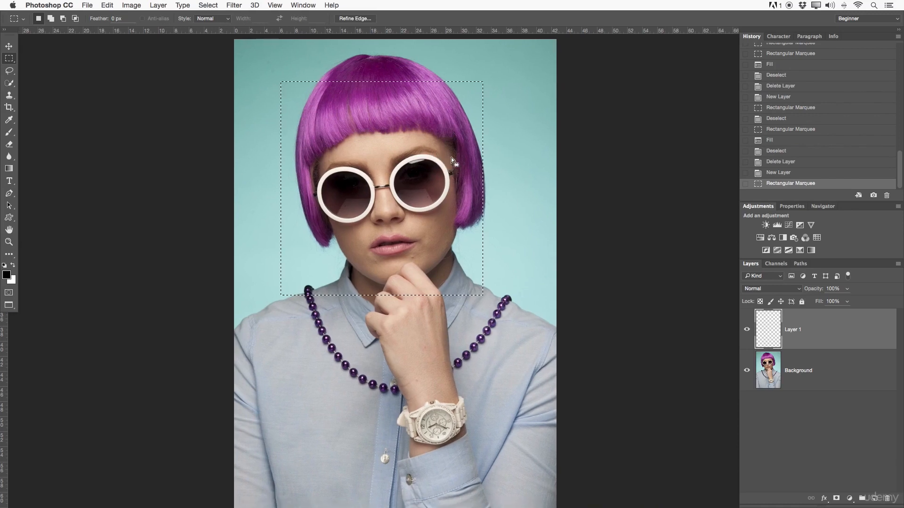
Invert the rectangular selection with Select Inverse, and undo the inversion.
right_click(396, 137)
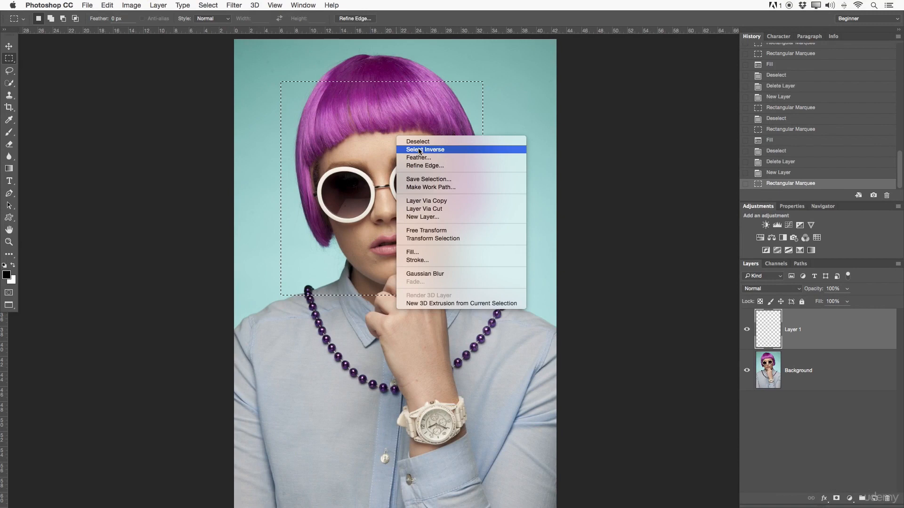
click(464, 150)
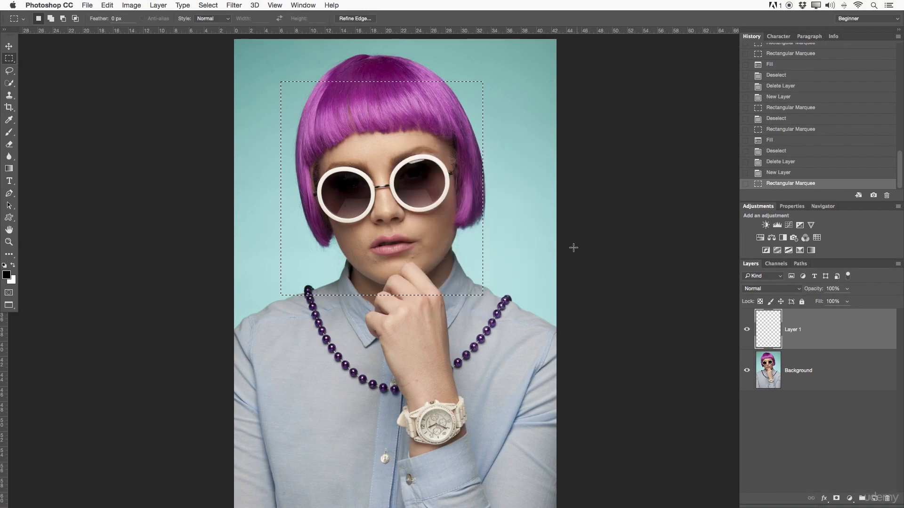
right_click(389, 139)
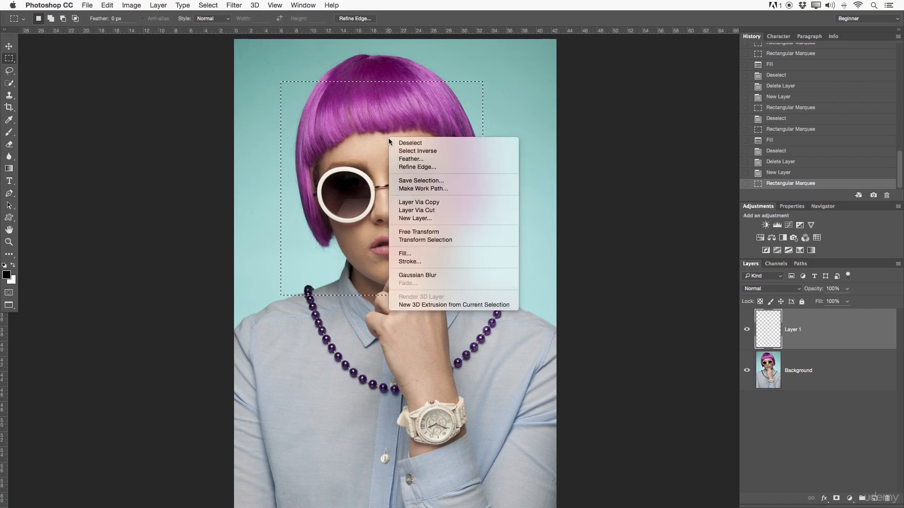
click(408, 151)
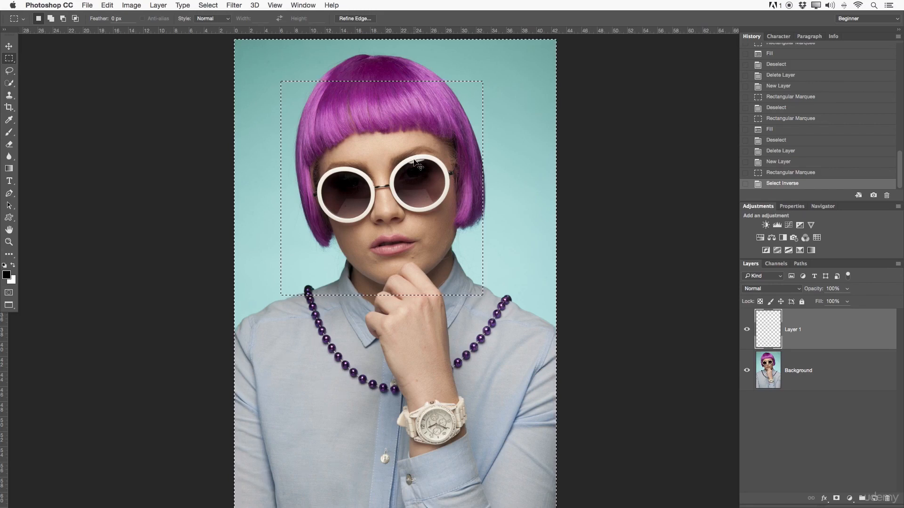
key(super+z)
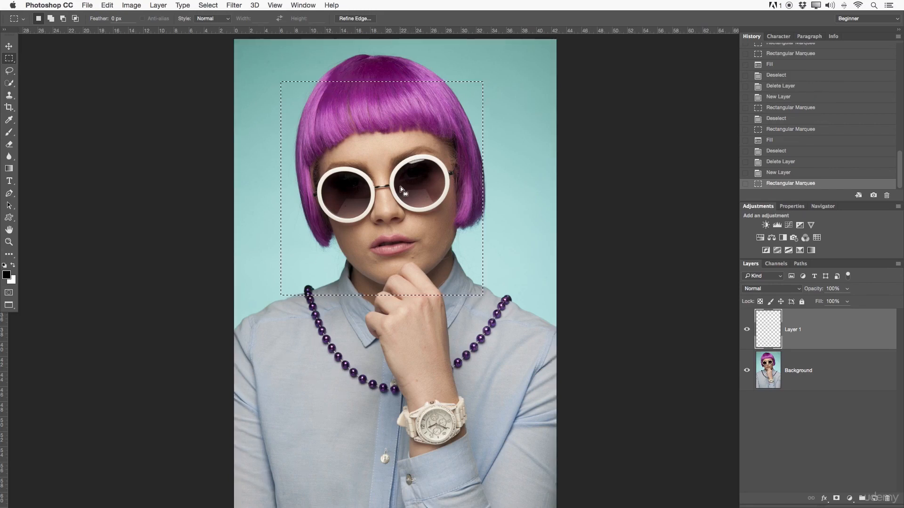
Deselect the rectangular selection around the face.
right_click(401, 159)
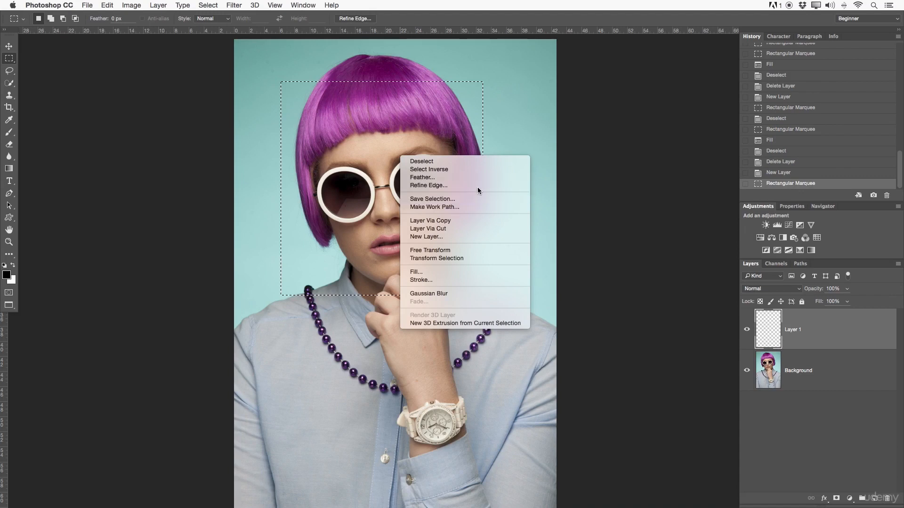
click(503, 141)
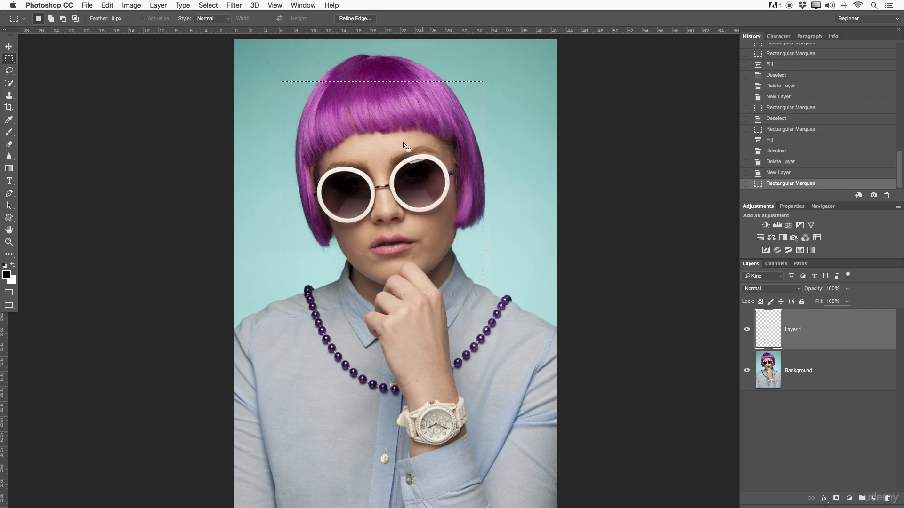
key(super+d)
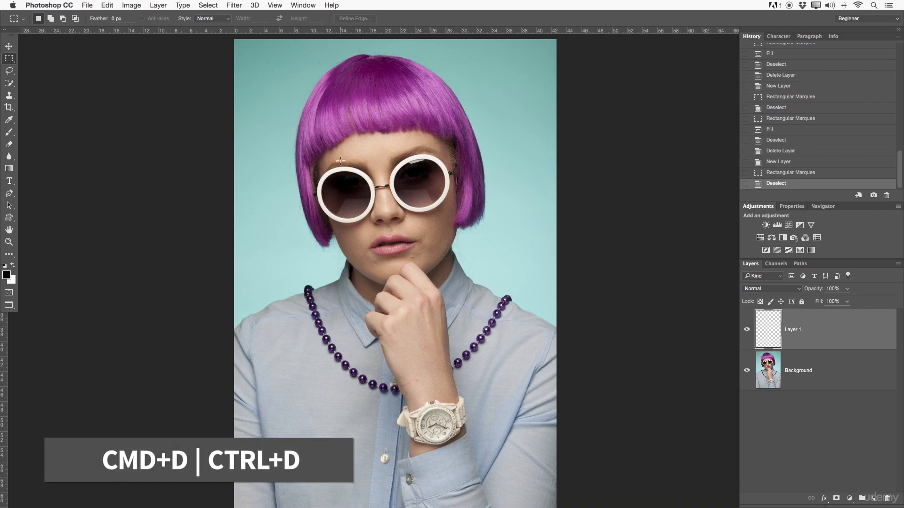
Select both round sunglasses lenses with the Elliptical Marquee tool, adding the second circle to the first and aligning each to its frame.
right_click(8, 58)
click(47, 67)
drag(319, 168, 382, 222)
drag(367, 202, 367, 201)
drag(397, 161, 441, 194)
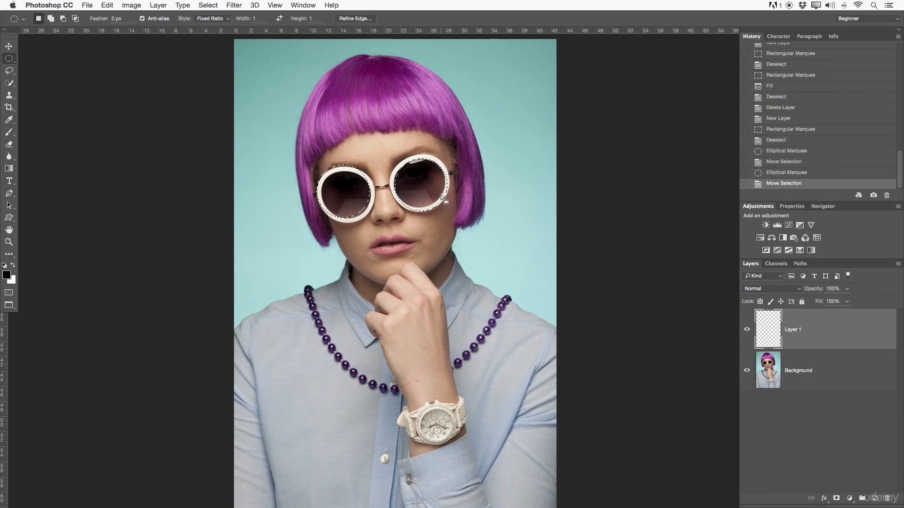
Save the lens selection in Beginner_Pagackage.psd as a new channel named Glasses.
right_click(422, 179)
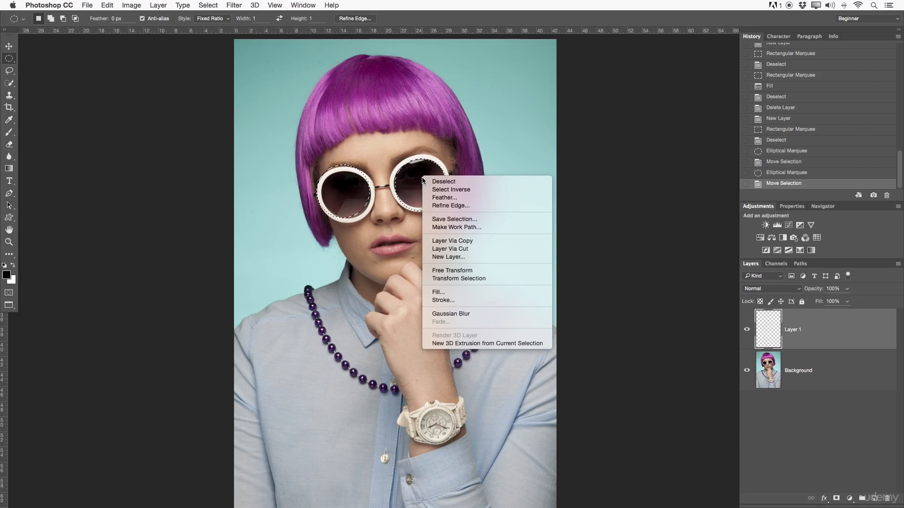
click(469, 220)
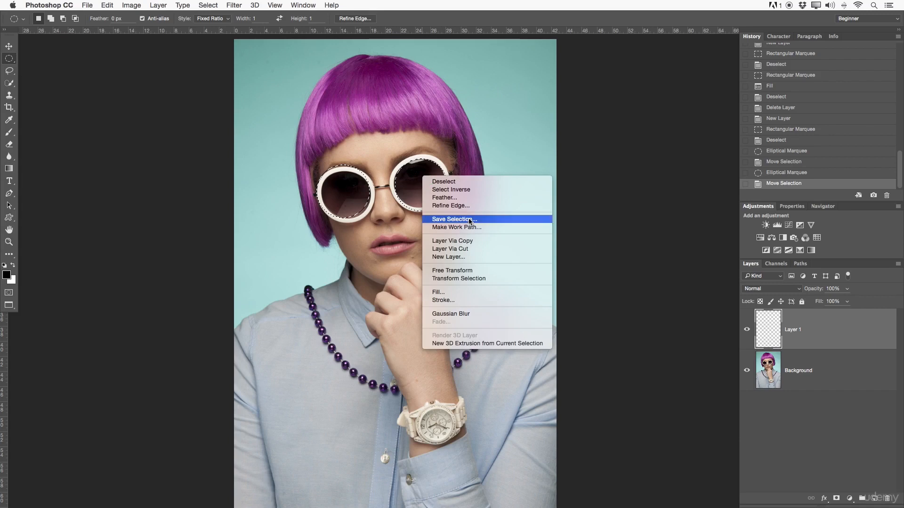
drag(661, 132, 637, 124)
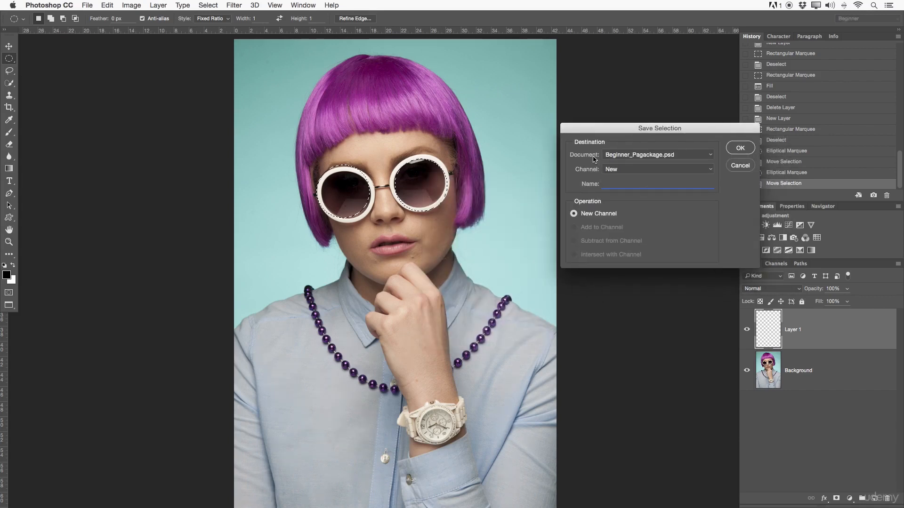
click(690, 154)
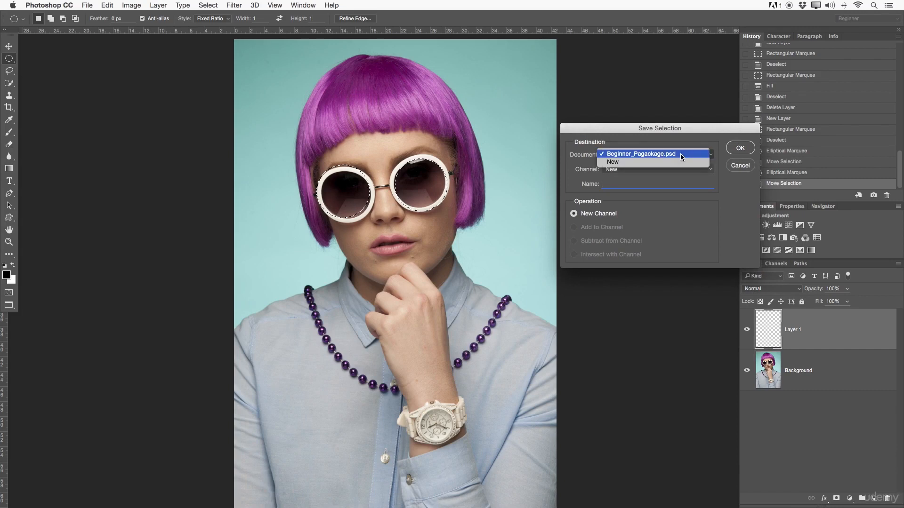
click(636, 154)
click(615, 170)
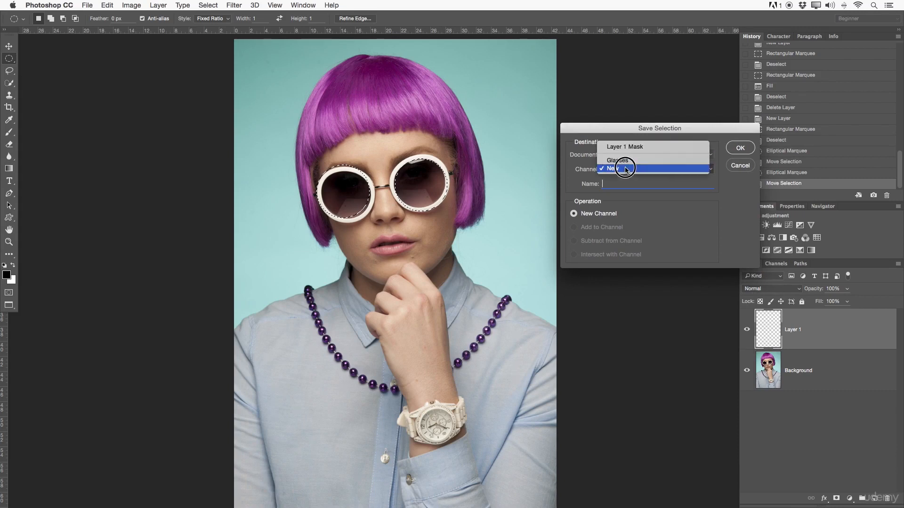
click(615, 169)
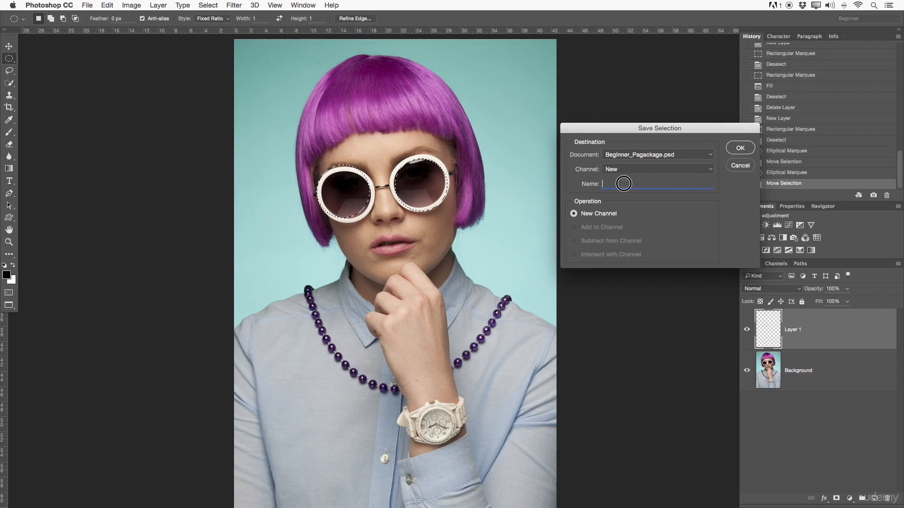
text(Glasses)
click(741, 149)
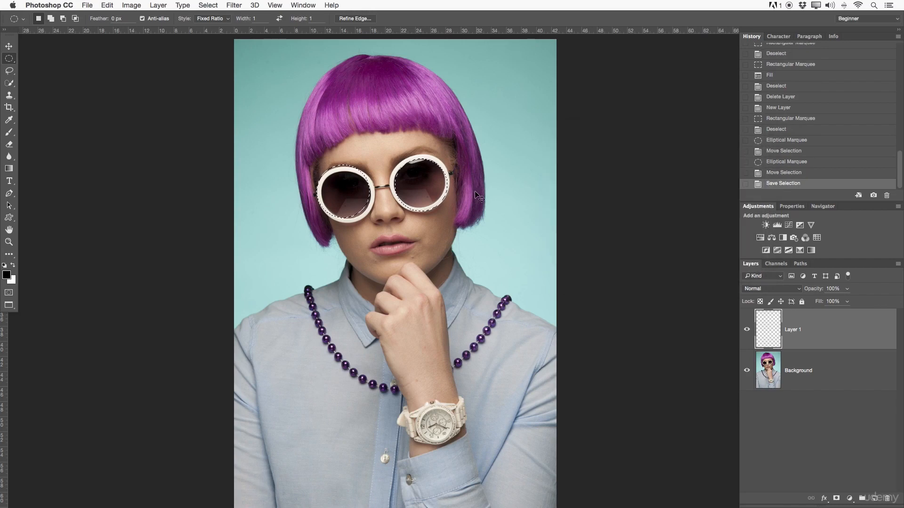
Deselect the lenses and load the first of the saved Glasses channels as a new selection.
key(super+d)
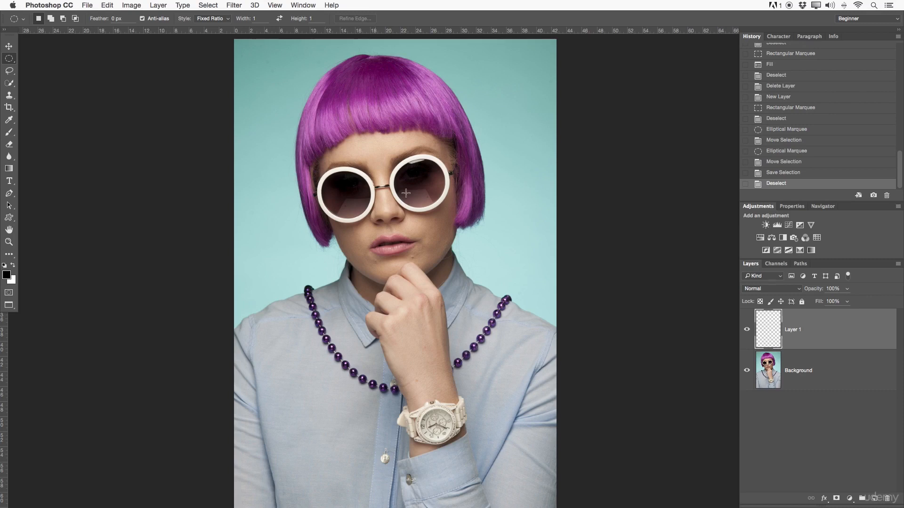
right_click(390, 201)
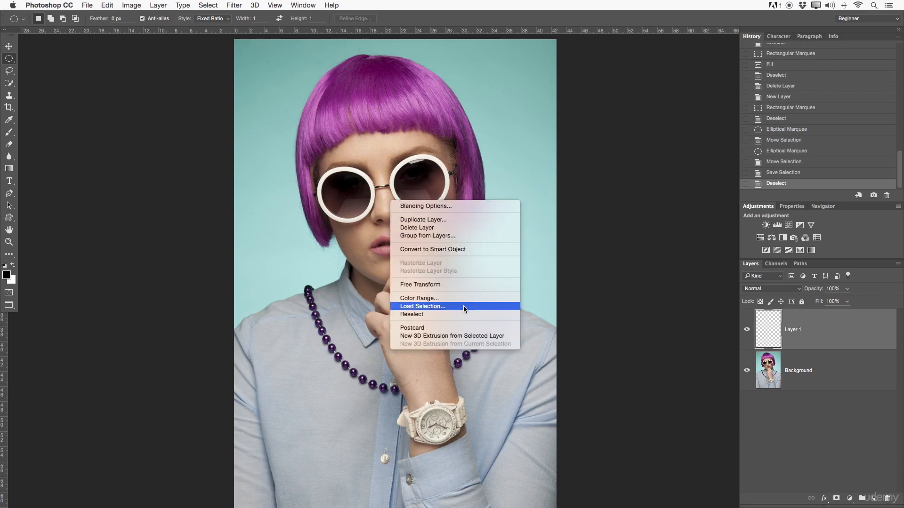
click(448, 306)
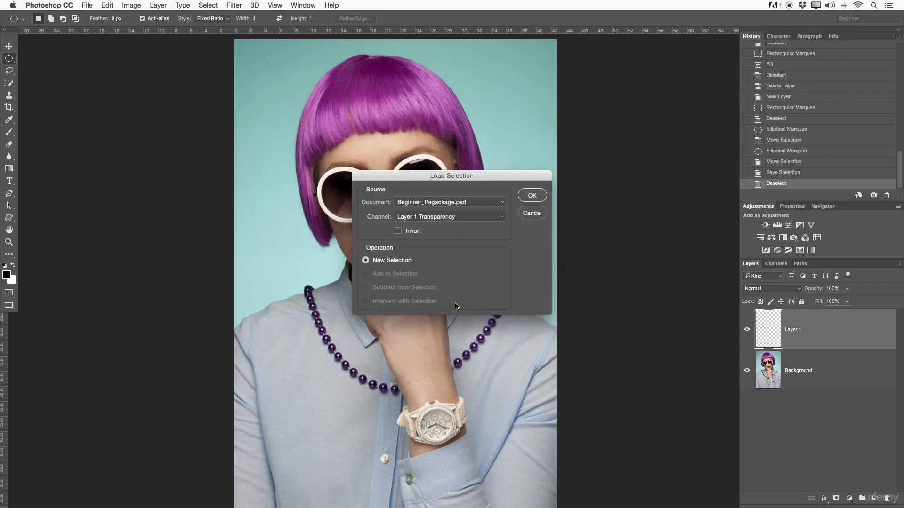
click(453, 217)
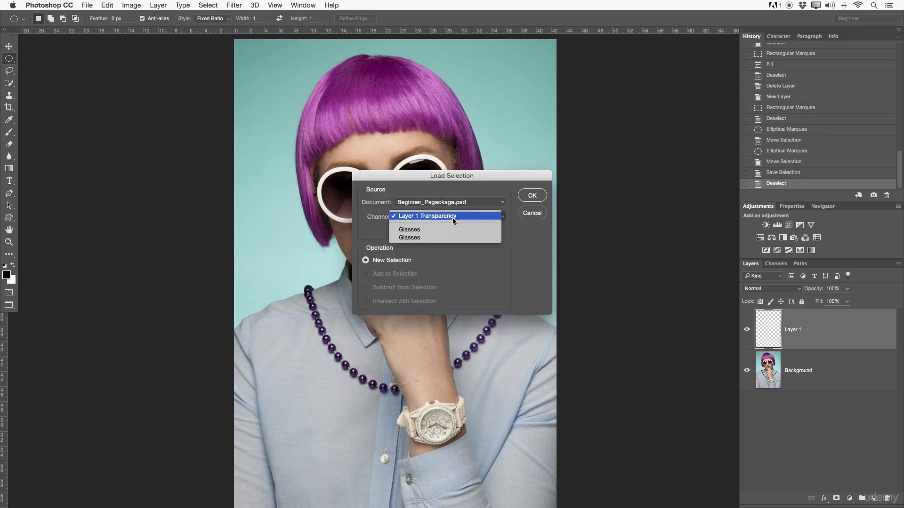
click(428, 217)
click(424, 217)
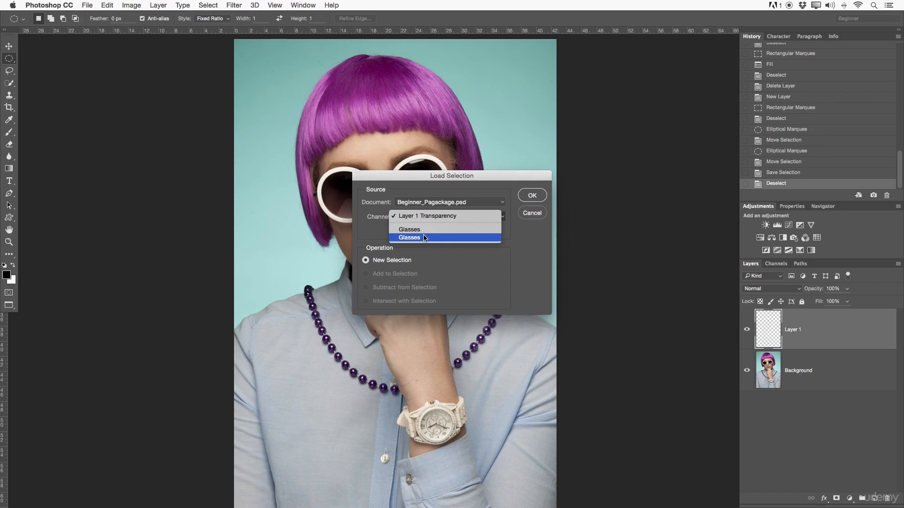
click(424, 230)
click(522, 197)
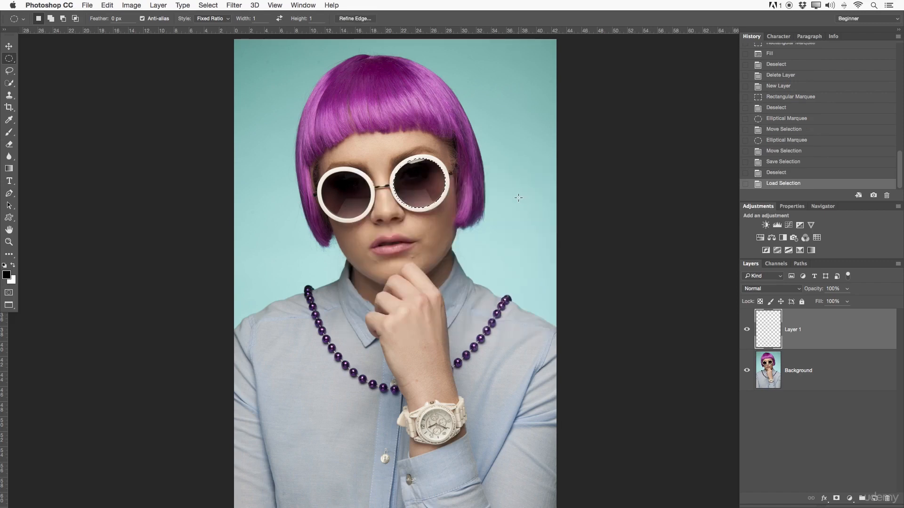
Deselect the single lens and load the saved Glasses channel that holds both lenses as a new selection.
click(416, 188)
right_click(416, 188)
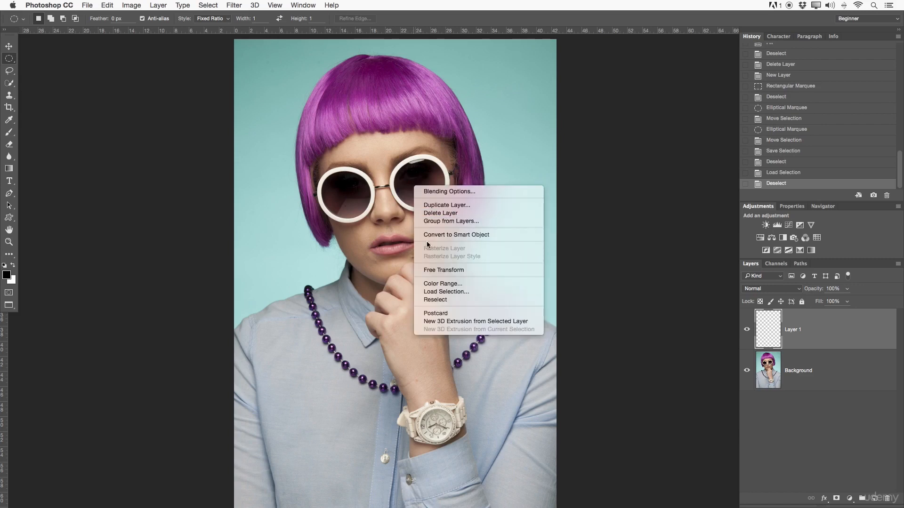
click(436, 294)
click(463, 218)
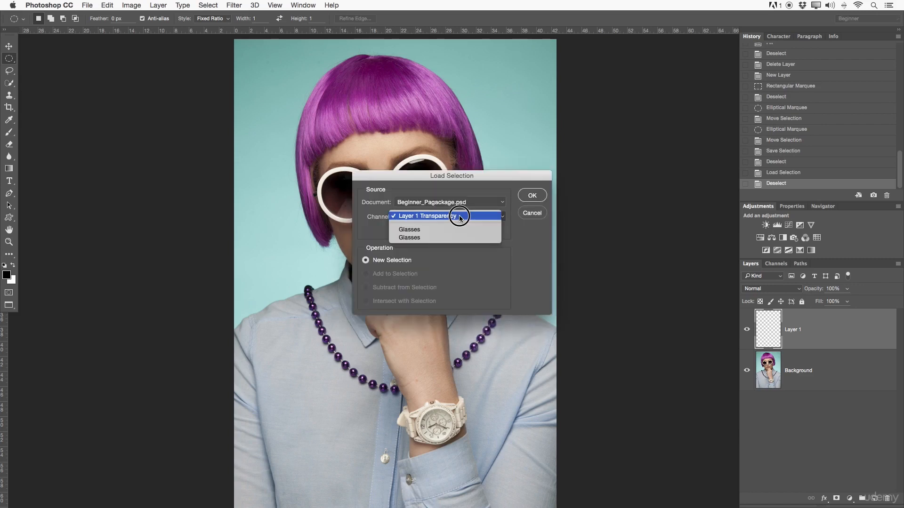
click(497, 229)
click(532, 195)
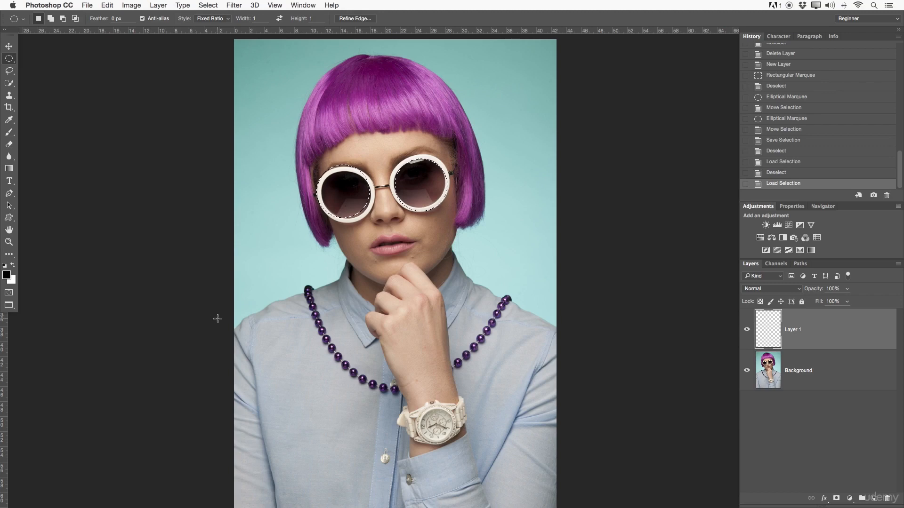
Convert the selection of both lenses into a work path with a tolerance of 2.0 pixels.
right_click(418, 185)
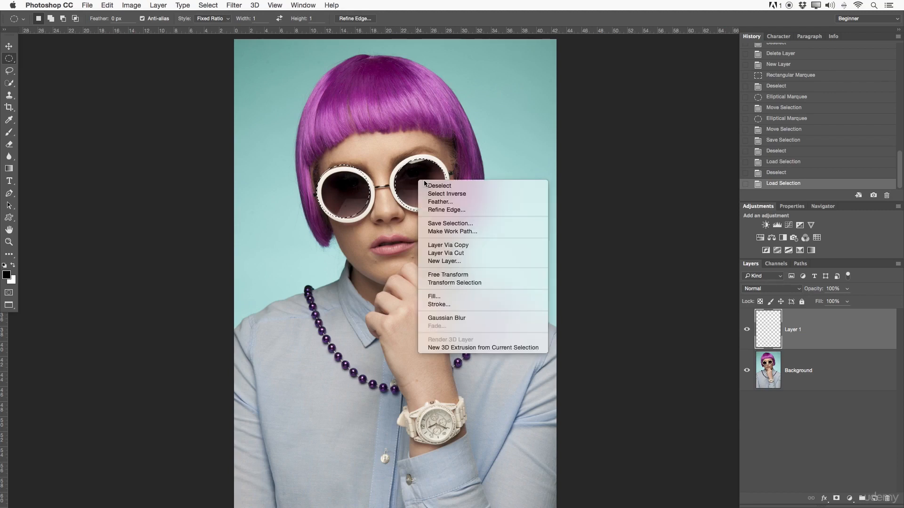
click(459, 232)
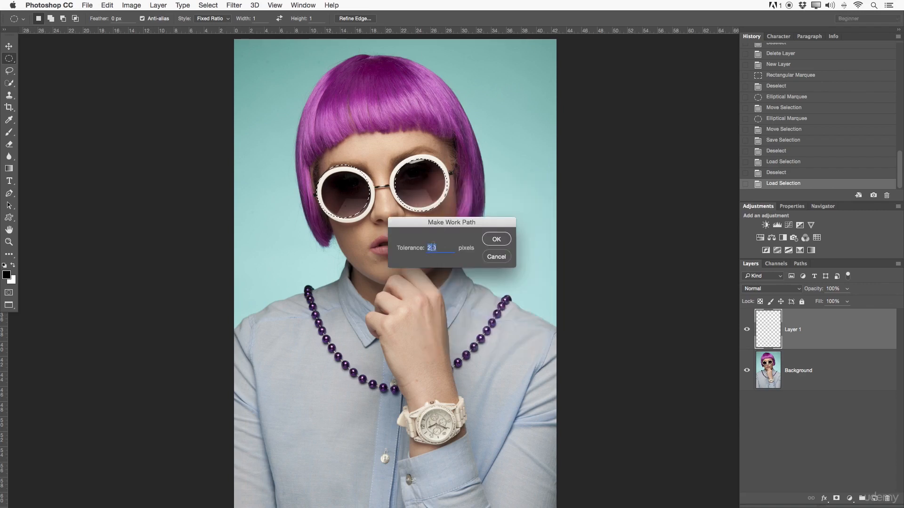
click(497, 240)
key(z)
drag(420, 191, 471, 187)
drag(418, 81, 421, 106)
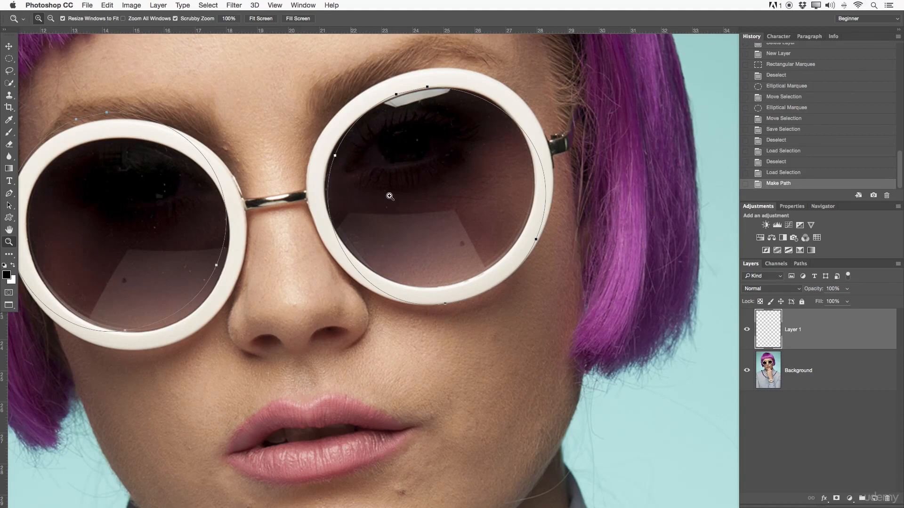
drag(405, 178, 482, 202)
drag(481, 203, 423, 193)
Switch to the Pen tool and dismiss the work path around the sunglasses.
key(p)
right_click(463, 186)
key(Escape)
key(Escape)
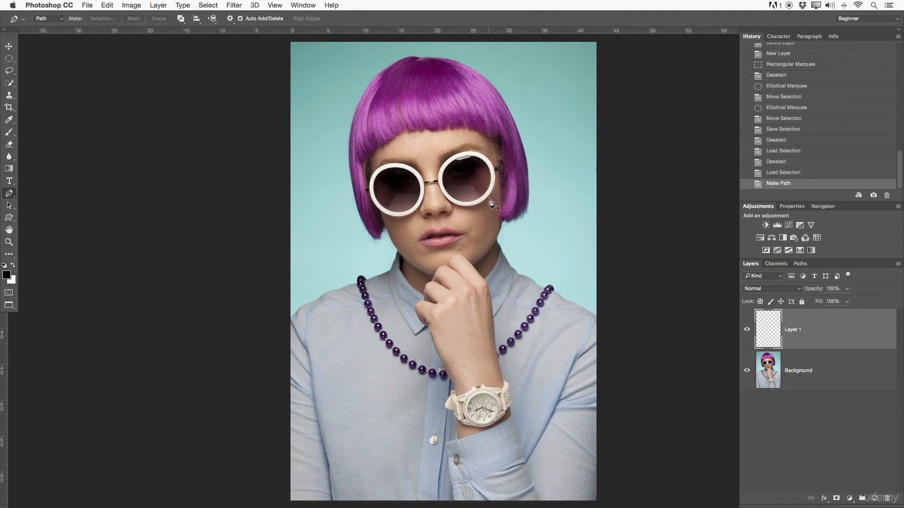
key(m)
drag(394, 165, 509, 253)
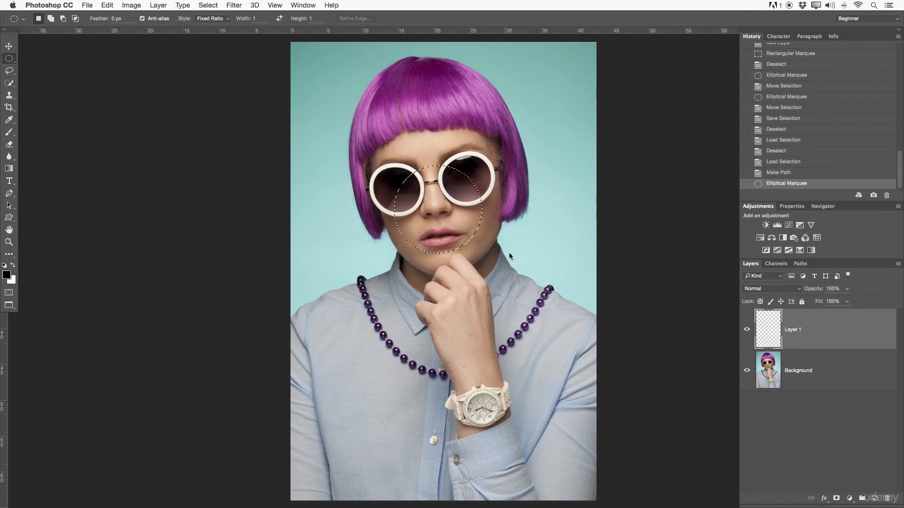
right_click(450, 195)
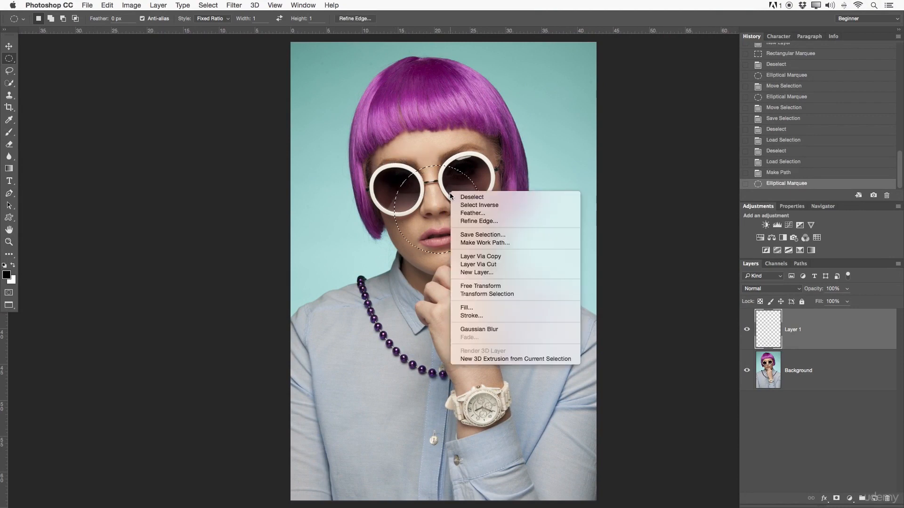
click(485, 294)
key(super+d)
Draw a circular selection over the left sunglasses lens with the Elliptical Marquee tool and move it onto the lens.
key(z)
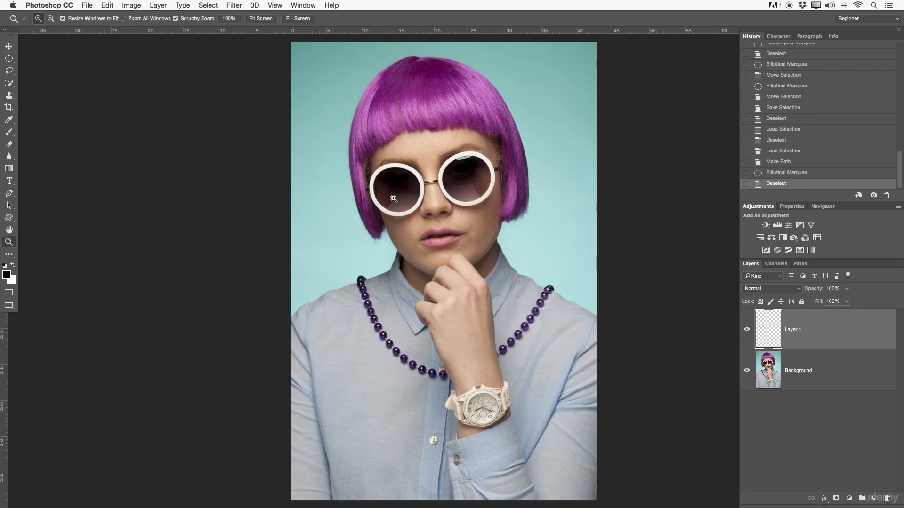
drag(393, 165, 455, 180)
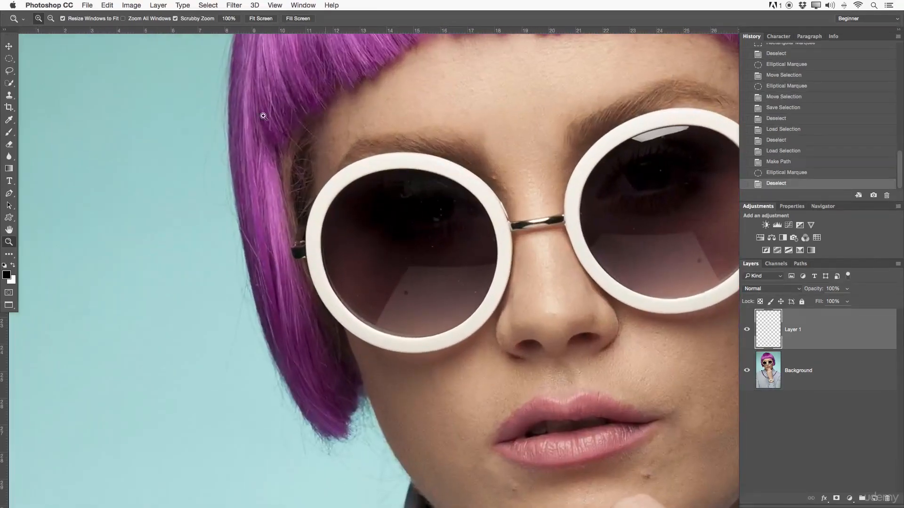
drag(7, 61, 47, 67)
drag(327, 181, 550, 333)
drag(478, 289, 466, 269)
Transform the circular selection, stretching its edges and corners until it follows the inner rim of the left lens, and apply it.
right_click(443, 259)
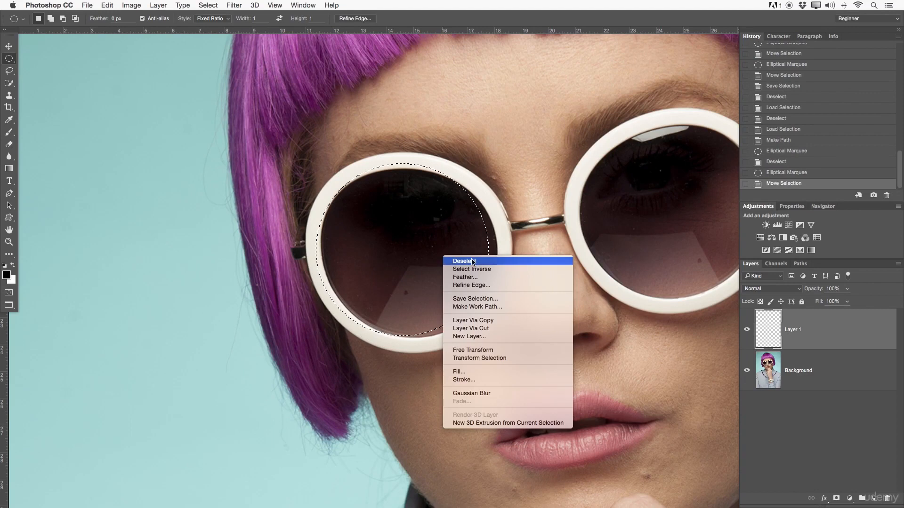
click(481, 359)
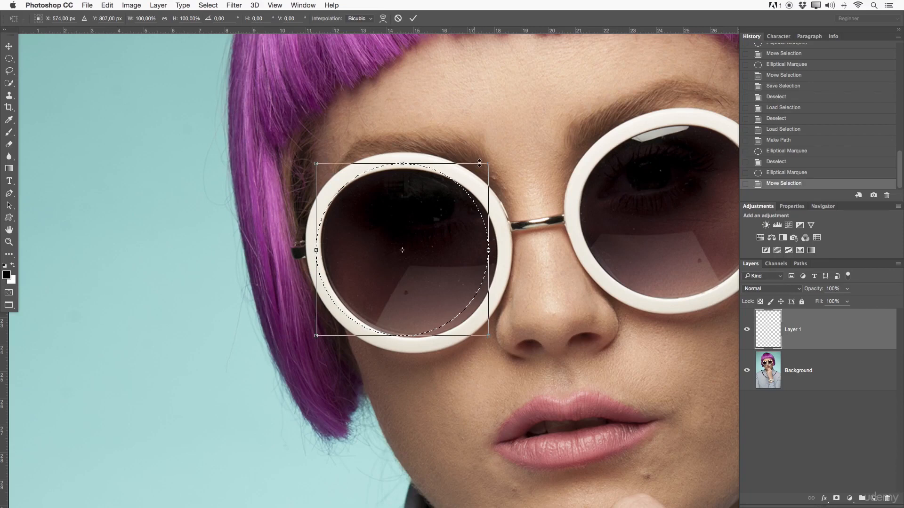
drag(488, 163, 498, 161)
drag(498, 336, 507, 343)
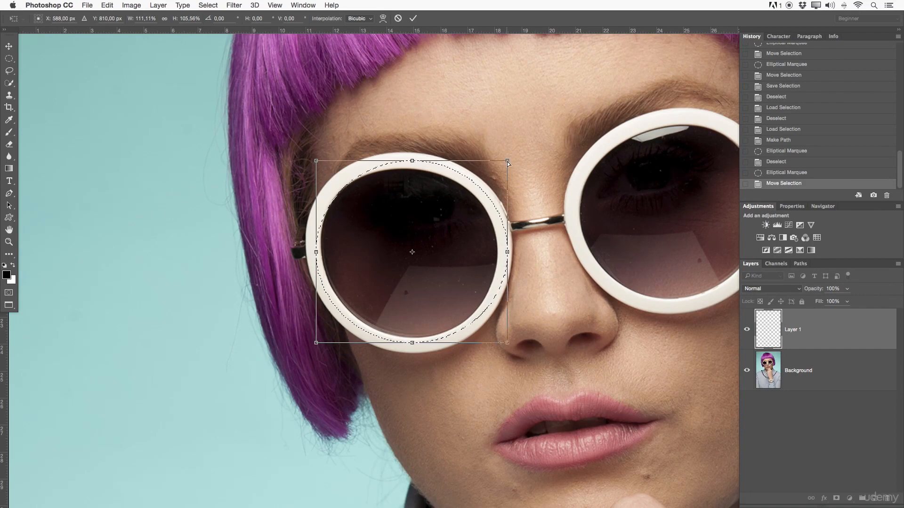
drag(507, 161, 492, 170)
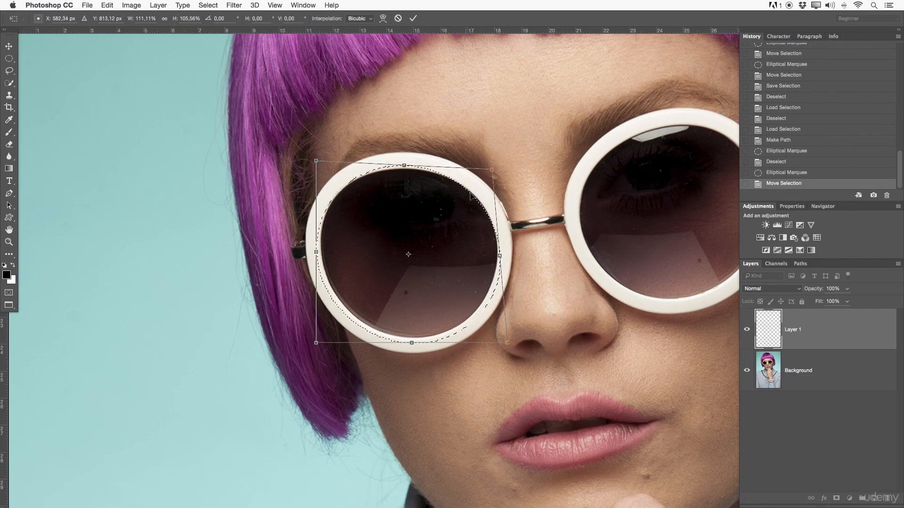
drag(403, 167, 404, 169)
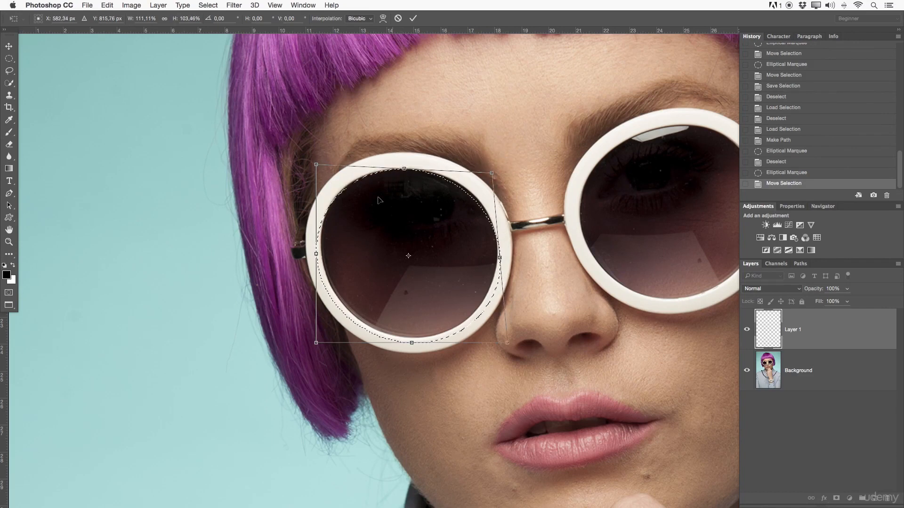
drag(315, 255, 319, 255)
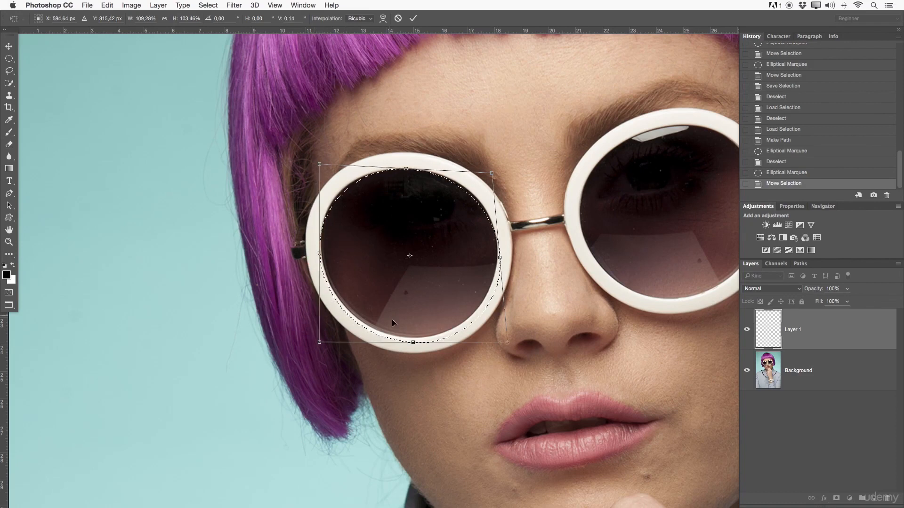
drag(413, 344, 413, 340)
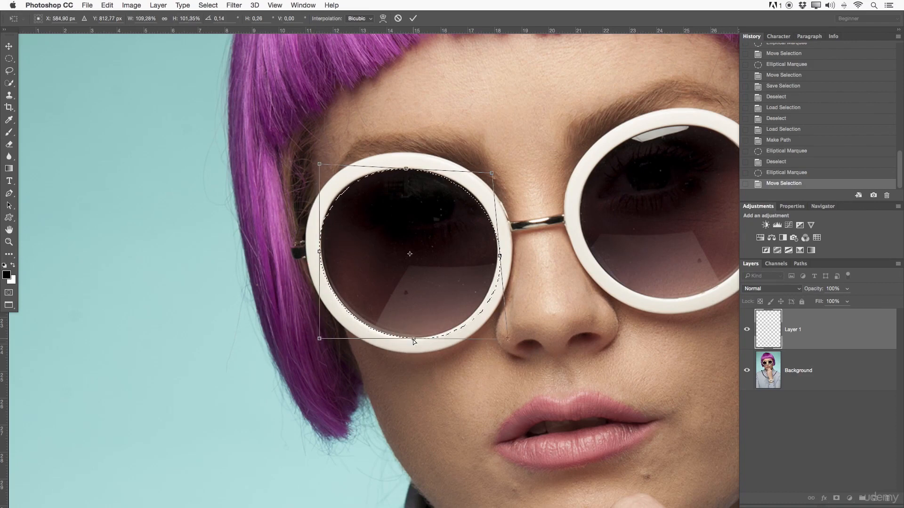
drag(321, 253, 321, 253)
click(320, 252)
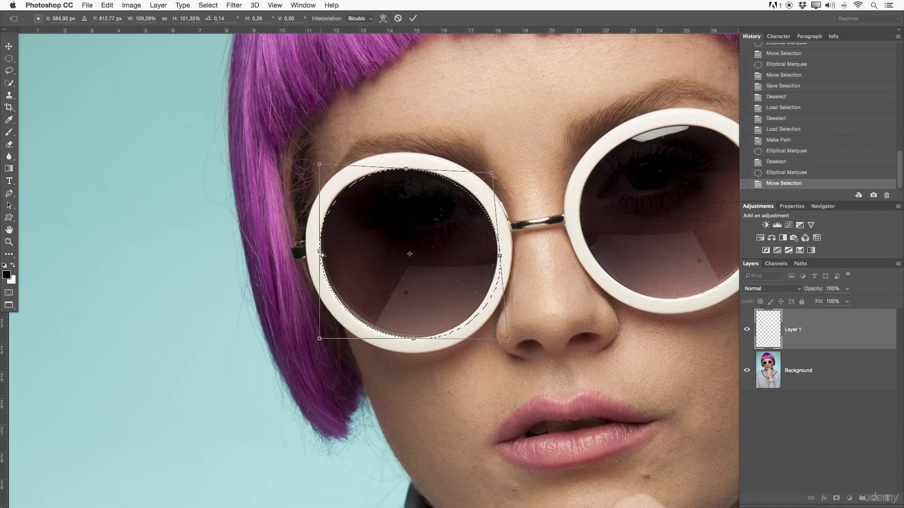
click(499, 256)
drag(508, 340, 500, 332)
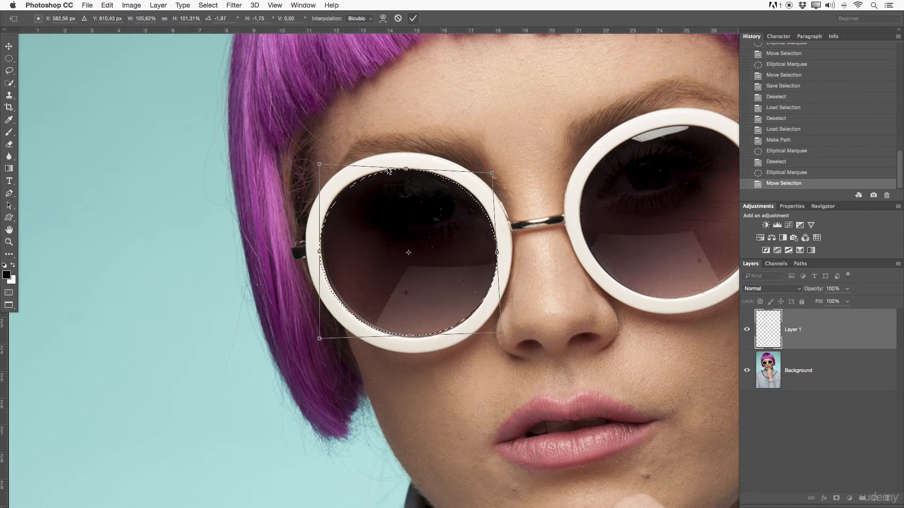
key(Return)
right_click(434, 232)
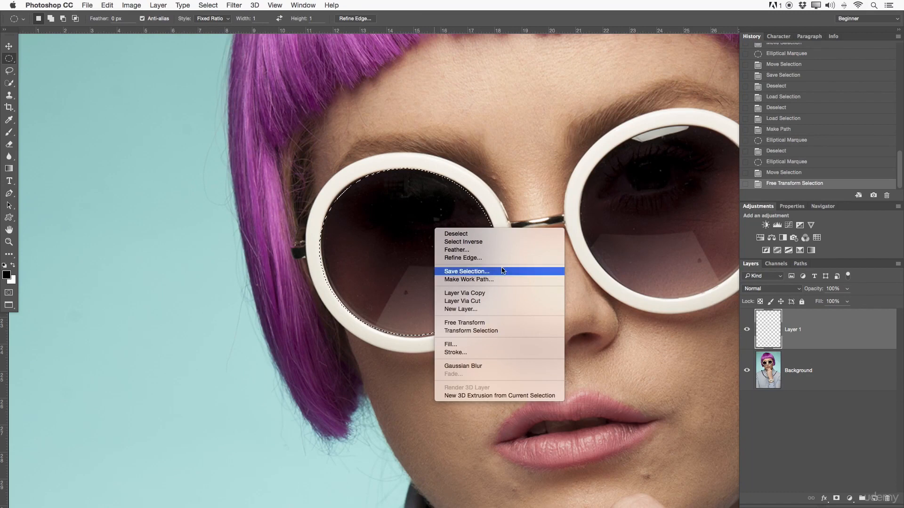
click(489, 205)
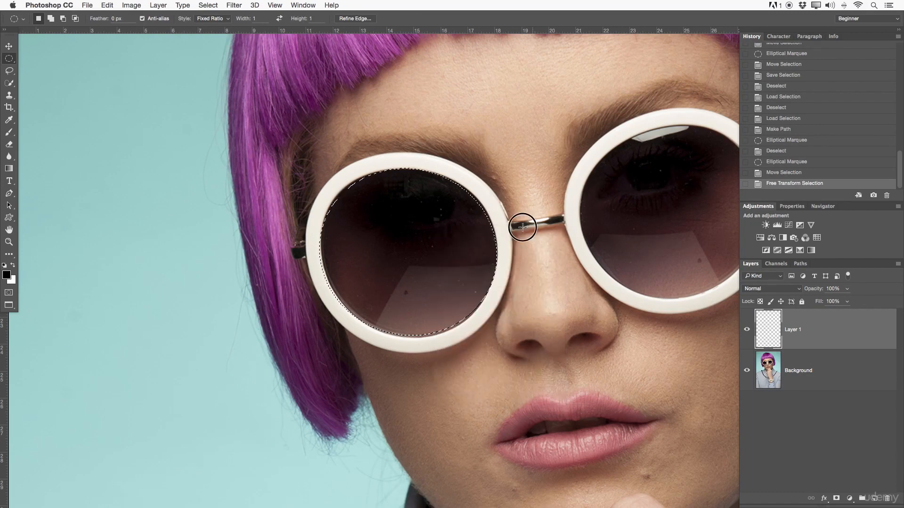
drag(533, 220, 448, 257)
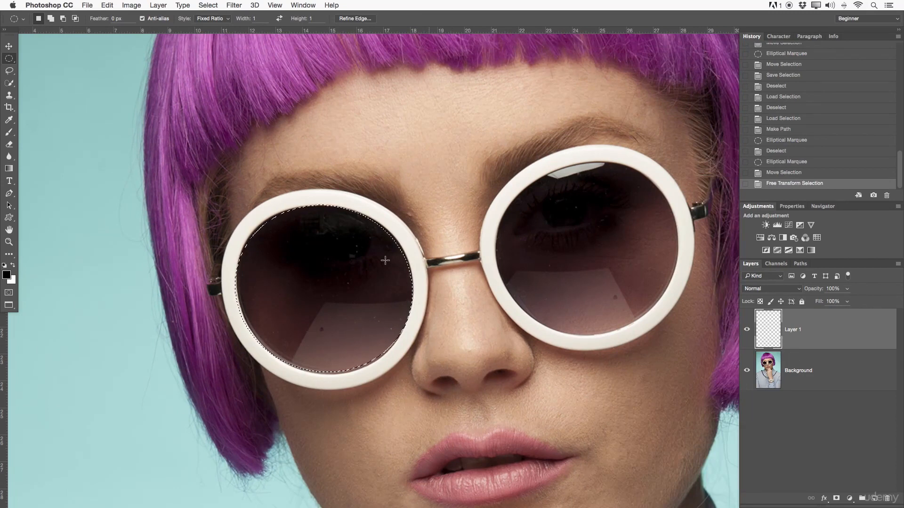
Switch to the Brush tool and set the foreground colour to pure red, ff0000.
key(b)
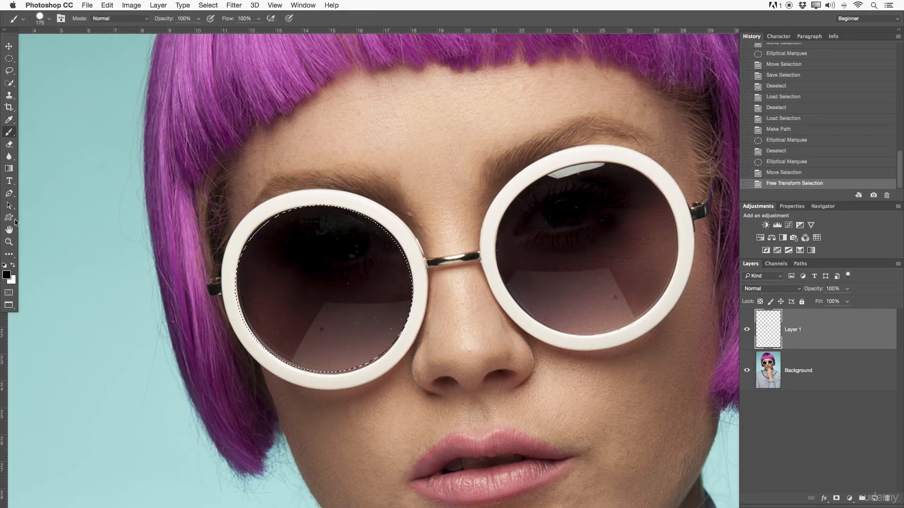
click(6, 275)
drag(628, 287, 656, 263)
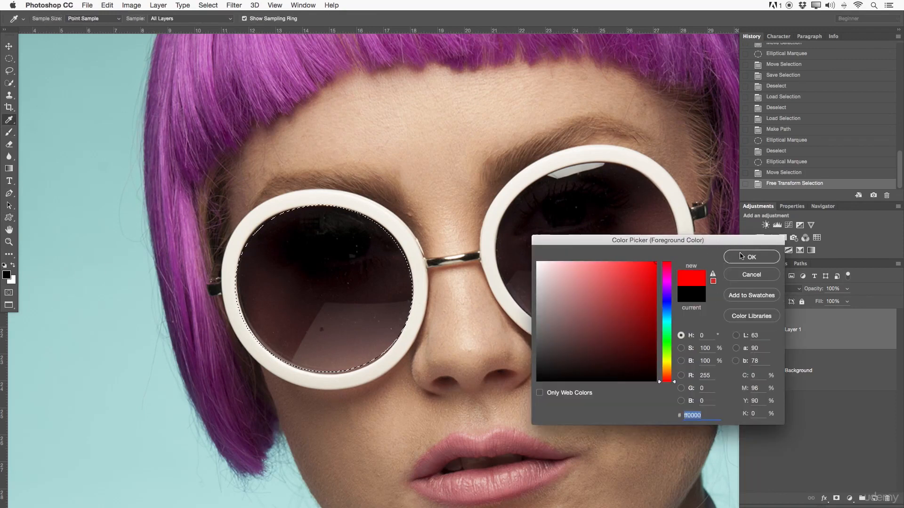
click(751, 257)
Try painting red with the brush across the selected left lens, undoing the paint each time.
click(397, 177)
mouse_move(396, 177)
mouse_down()
mouse_move(206, 246)
mouse_move(0, 423)
mouse_move(78, 375)
mouse_up()
key(z)
mouse_move(345, 283)
mouse_down()
mouse_move(304, 292)
mouse_move(295, 285)
mouse_up()
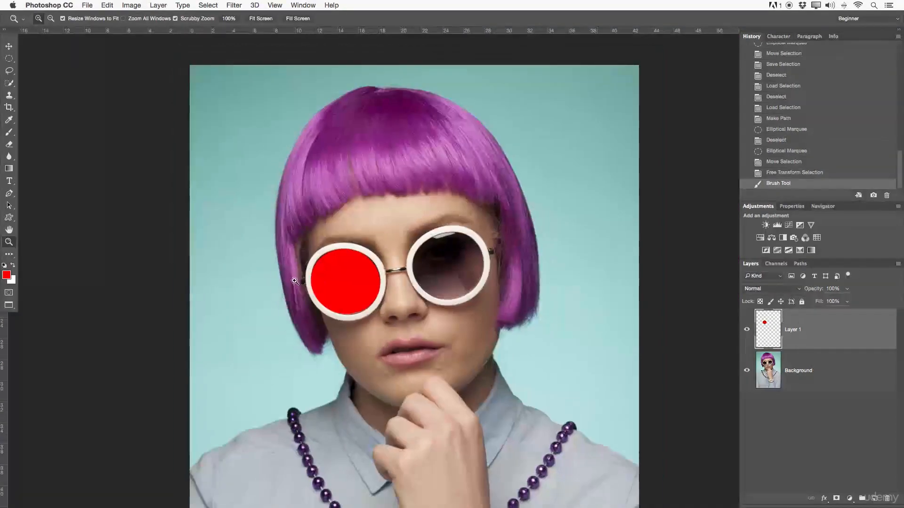
key(super+z)
key(b)
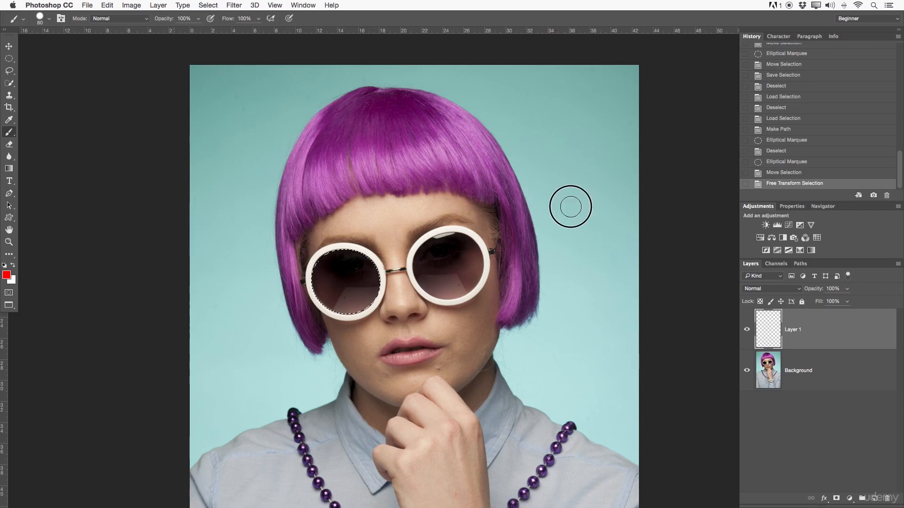
key(alt+BackSpace)
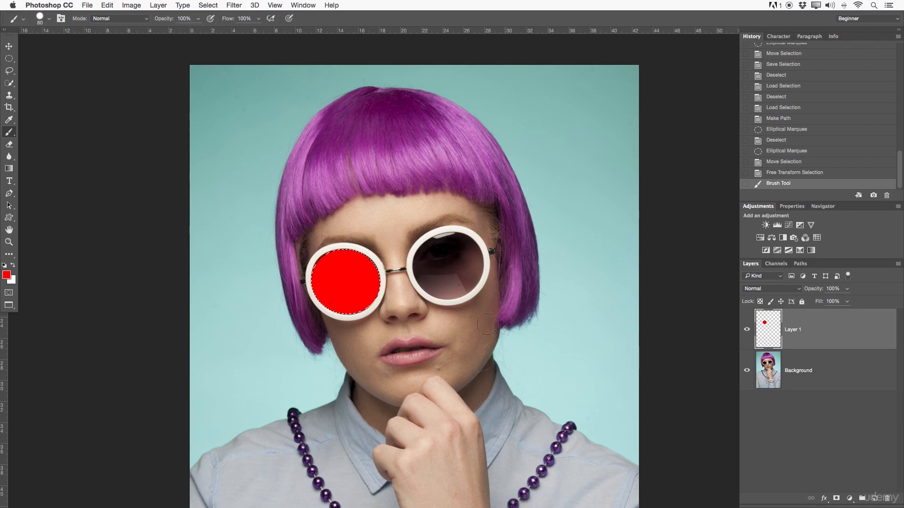
key(super+z)
Invert the selection so it covers the whole image except the left lens.
key(m)
right_click(353, 272)
click(360, 283)
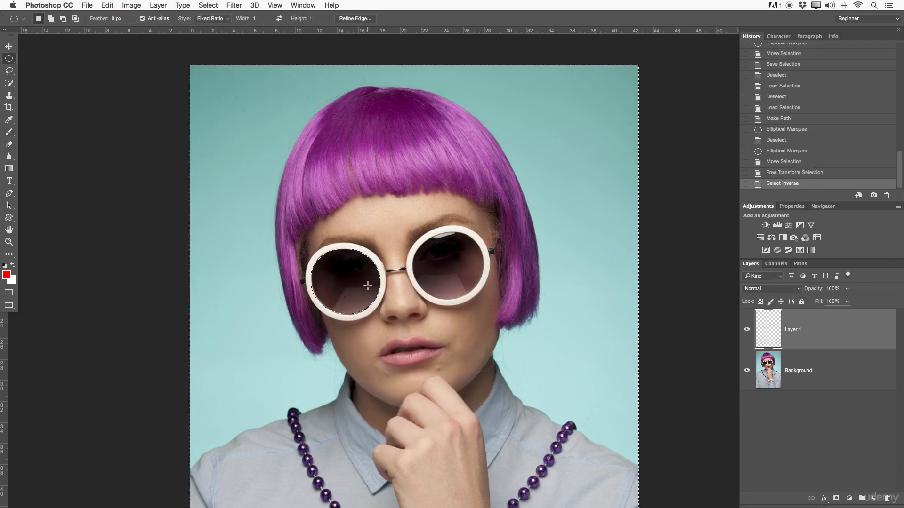
Brush broad red zigzag strokes on Layer 1 across the upper part of the photo, passing over the left lens.
key(b)
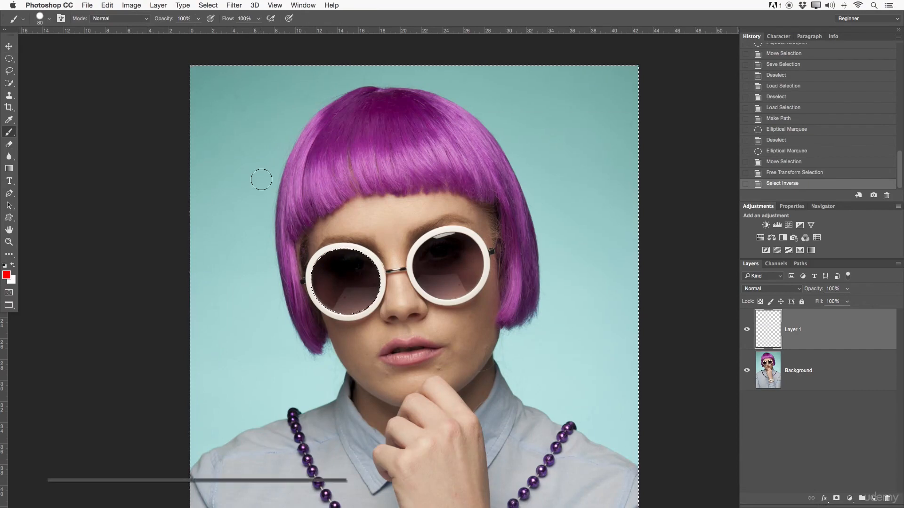
mouse_move(160, 141)
mouse_down()
mouse_move(595, 110)
mouse_move(188, 226)
mouse_move(238, 252)
mouse_move(514, 268)
mouse_move(188, 296)
mouse_up()
mouse_move(301, 349)
mouse_down()
mouse_move(492, 335)
mouse_move(189, 391)
mouse_move(372, 448)
mouse_up()
drag(445, 289, 443, 238)
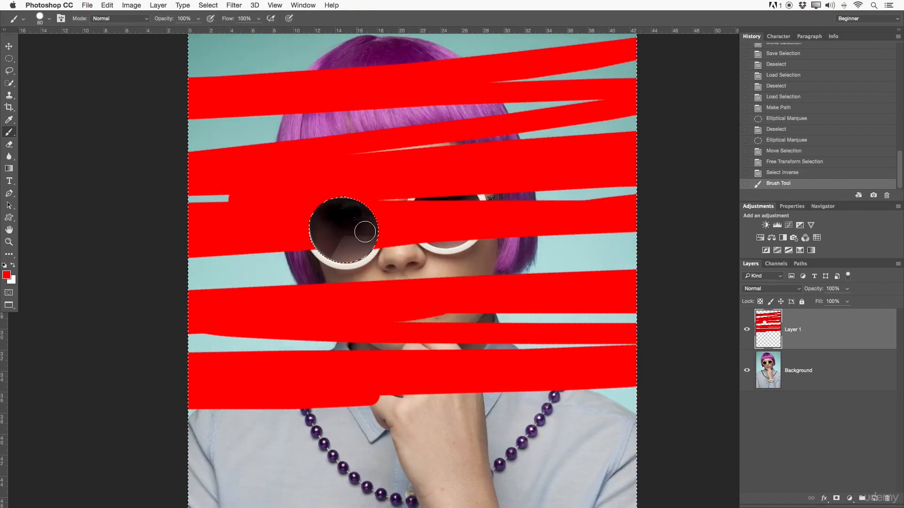
Deselect the inverted selection and delete the red-painted Layer 1.
key(z)
drag(375, 228, 350, 228)
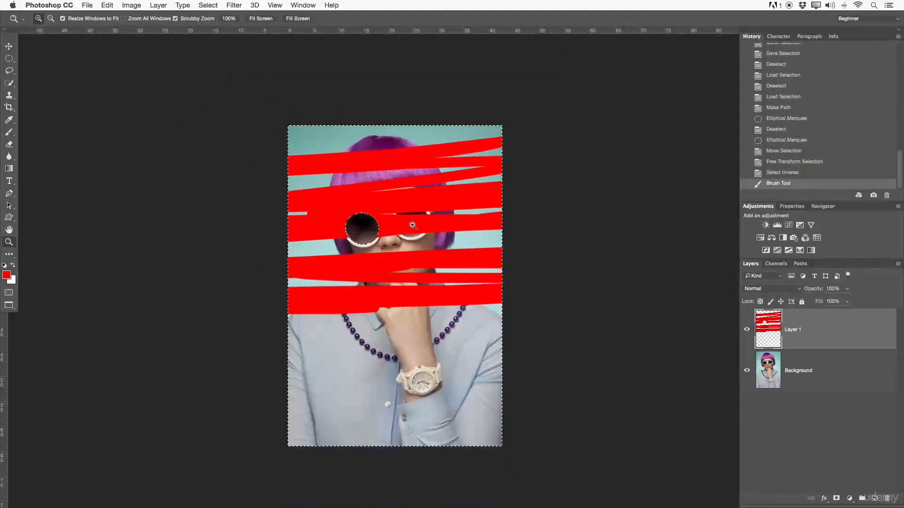
key(super+d)
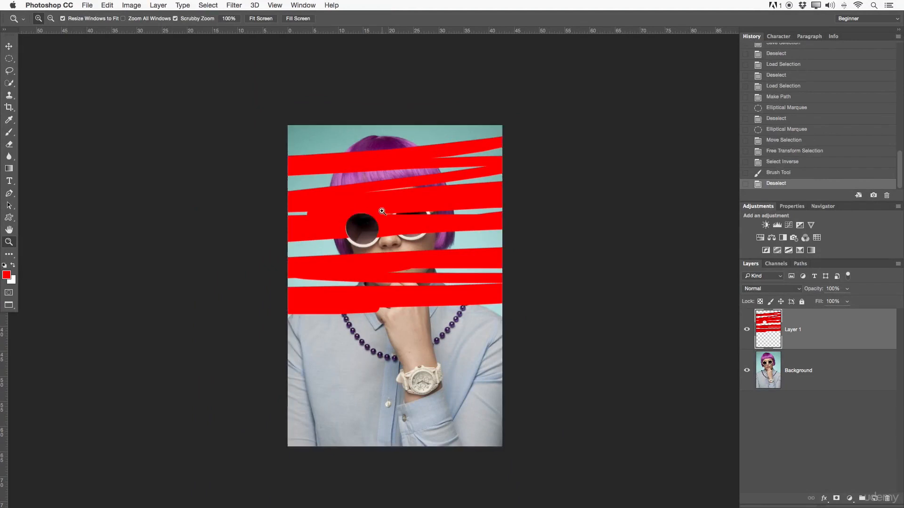
drag(376, 218, 367, 218)
drag(372, 217, 418, 213)
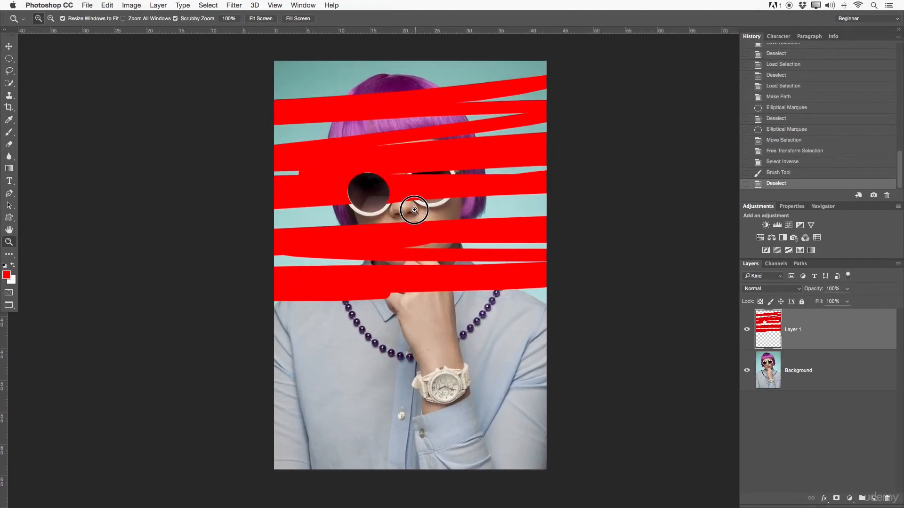
key(Delete)
drag(392, 236, 429, 225)
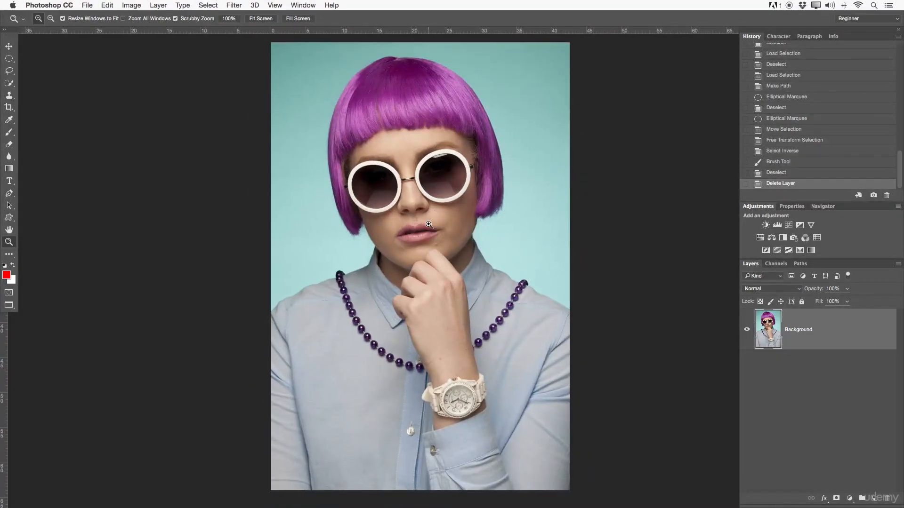